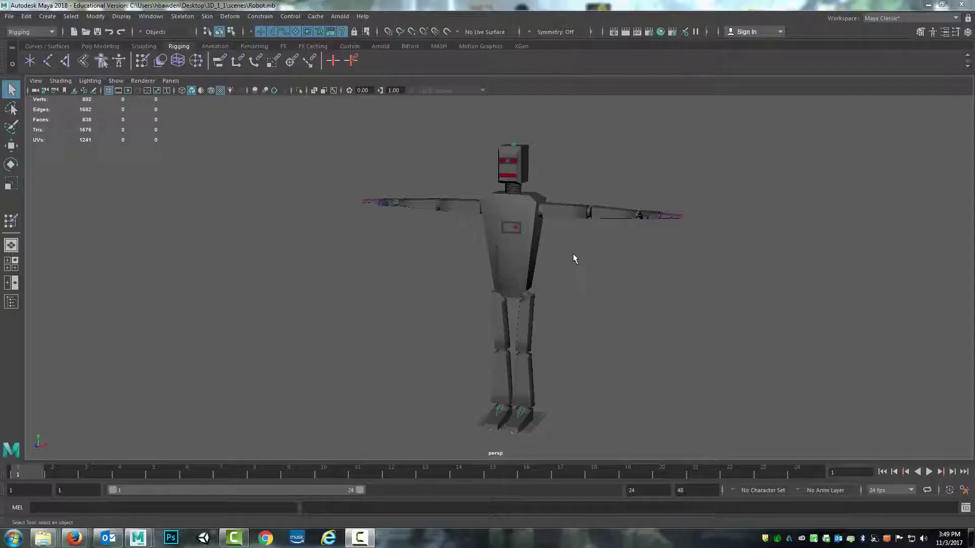
- Display the robot in wireframe so the joints of its left arm can be picked
left_click_drag(547, 277, 563, 288, "alt")
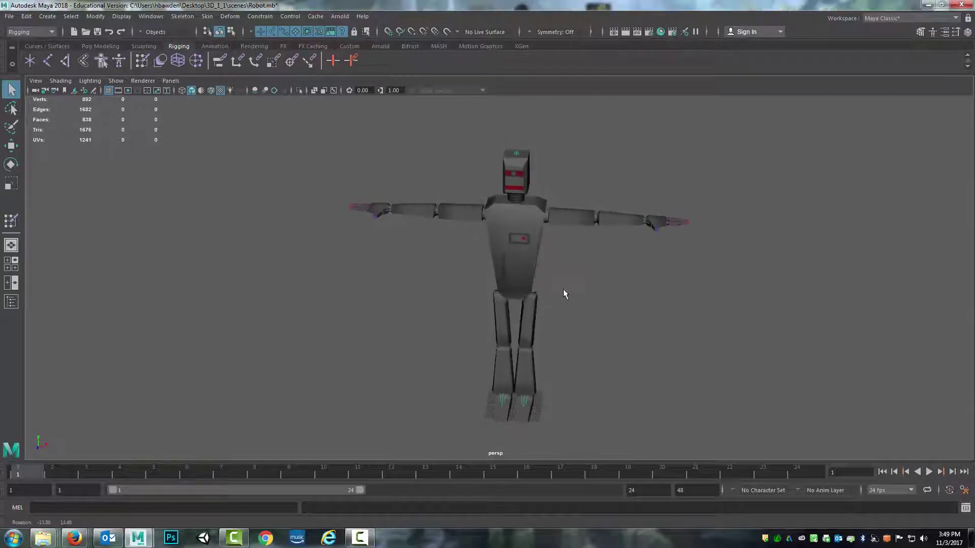
middle_click_drag(574, 259, 525, 260, "alt")
scroll(568, 264, "down", 2)
scroll(568, 264, "up", 3)
left_click_drag(525, 260, 514, 272, "alt")
left_click(66, 61)
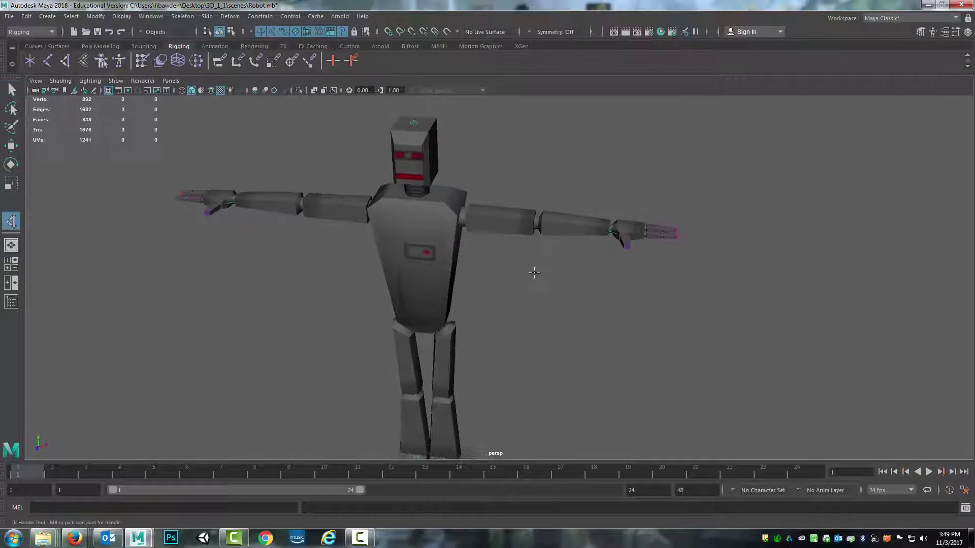
key("4")
scroll(499, 239, "up", 4)
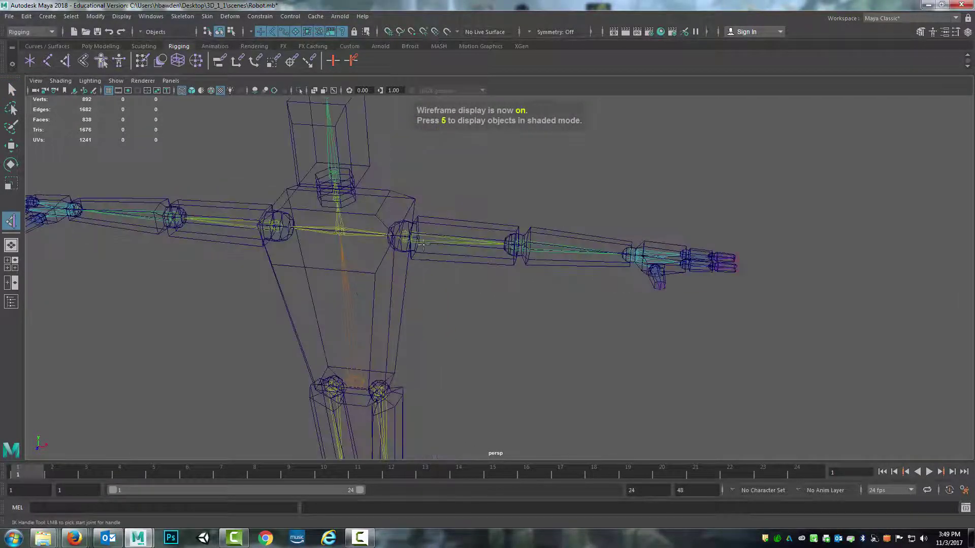
- Try an IK handle from the left shoulder to the left wrist and test how the arm bends
left_click(406, 236)
left_click(630, 255)
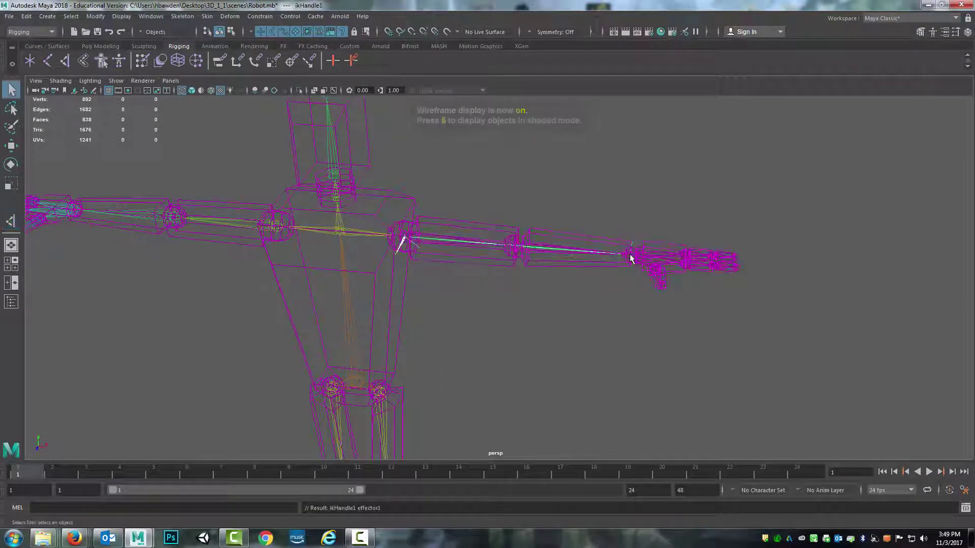
key("q")
key("w")
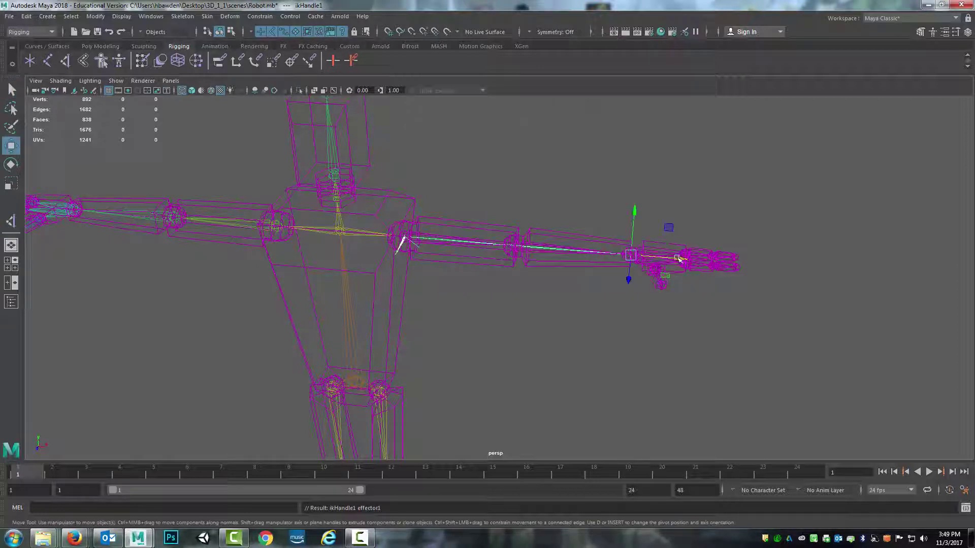
left_click_drag(678, 258, 626, 262)
key("ctrl+z")
- Select the left elbow joint and open its attributes to check the preferred angle
left_click(615, 265)
scroll(605, 264, "up", 3)
left_click_drag(549, 248, 555, 264, "alt")
left_click(537, 283)
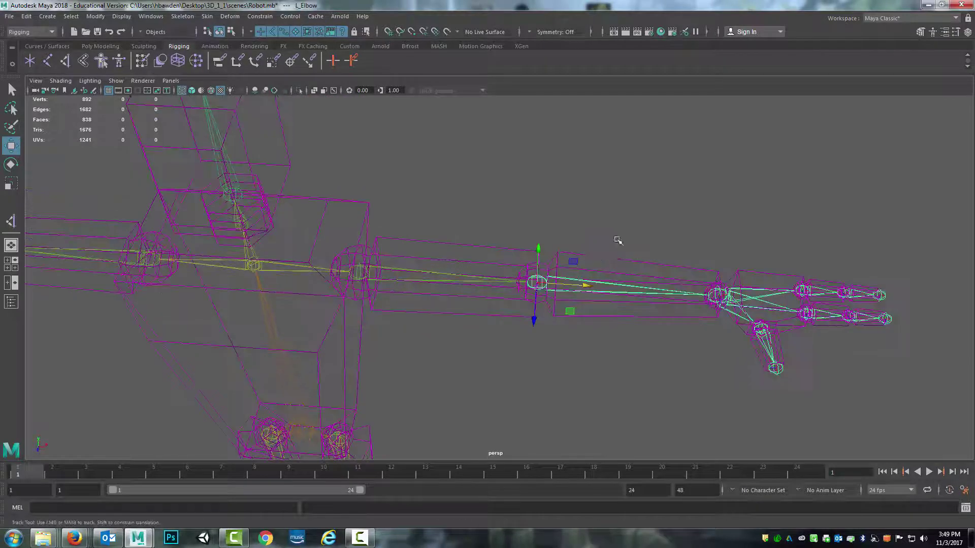
left_click_drag(614, 237, 337, 322, "alt")
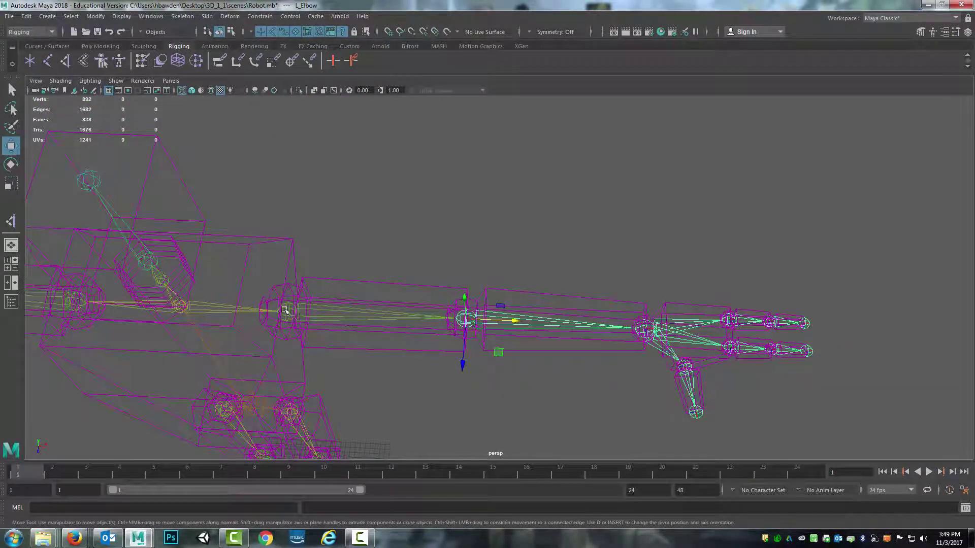
mouse_move(495, 299)
left_mouse_down("alt")
mouse_move(484, 294)
mouse_move(495, 292)
left_mouse_up("alt")
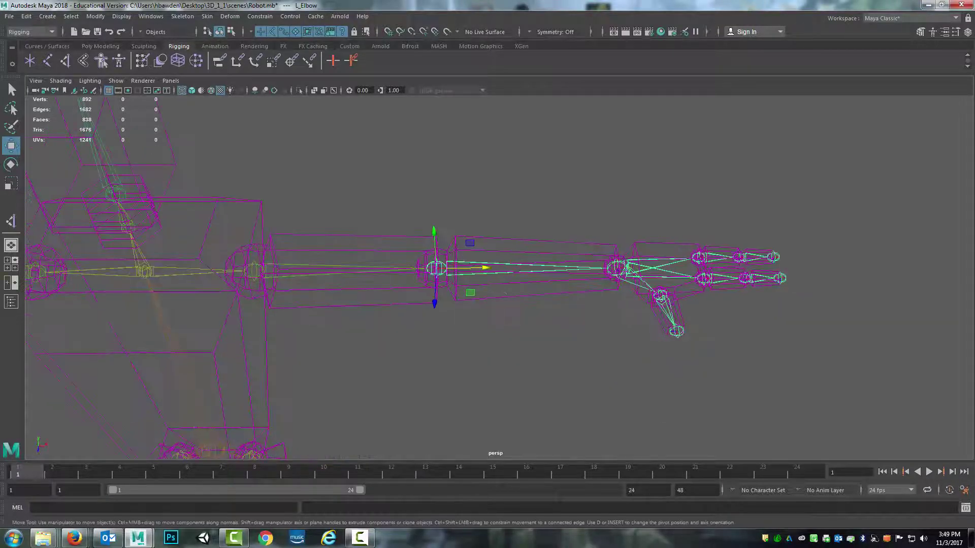
left_click(945, 32)
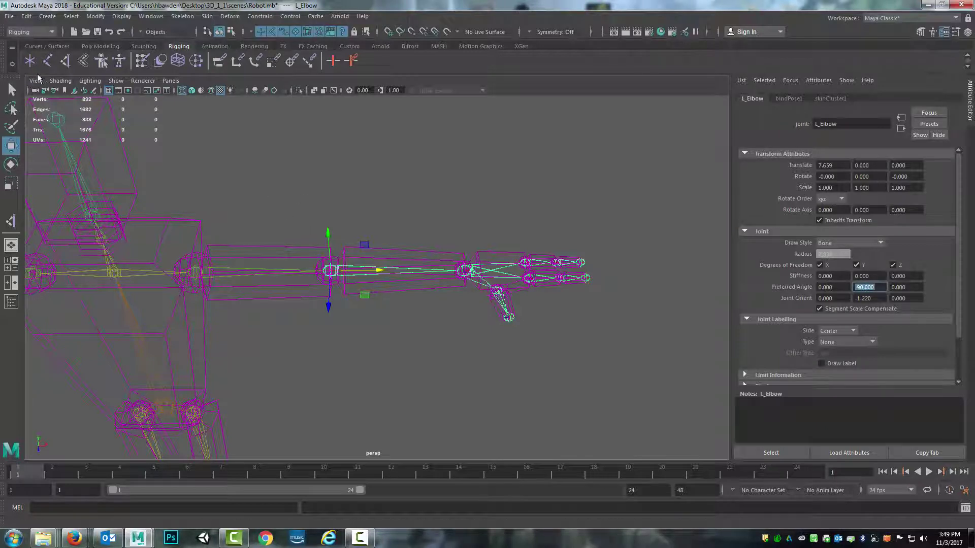
- Create an IK handle from the left shoulder to the left wrist and test the elbow by moving the handle inward
left_click(65, 61)
left_click(193, 272)
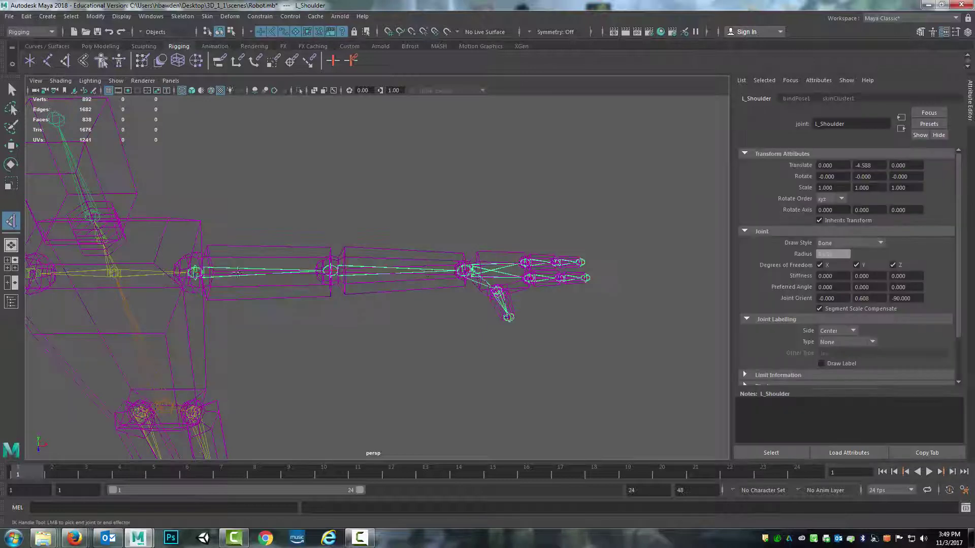
left_click(463, 272)
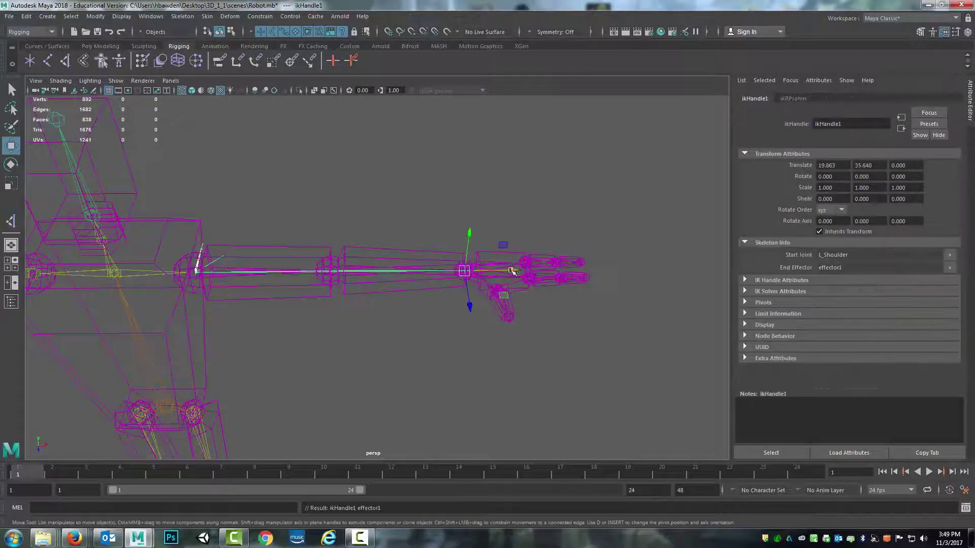
left_click_drag(513, 272, 487, 272)
- Create an IK handle from the right shoulder to the right wrist
middle_click_drag(188, 328, 440, 284, "alt")
left_click_drag(440, 284, 571, 288, "alt")
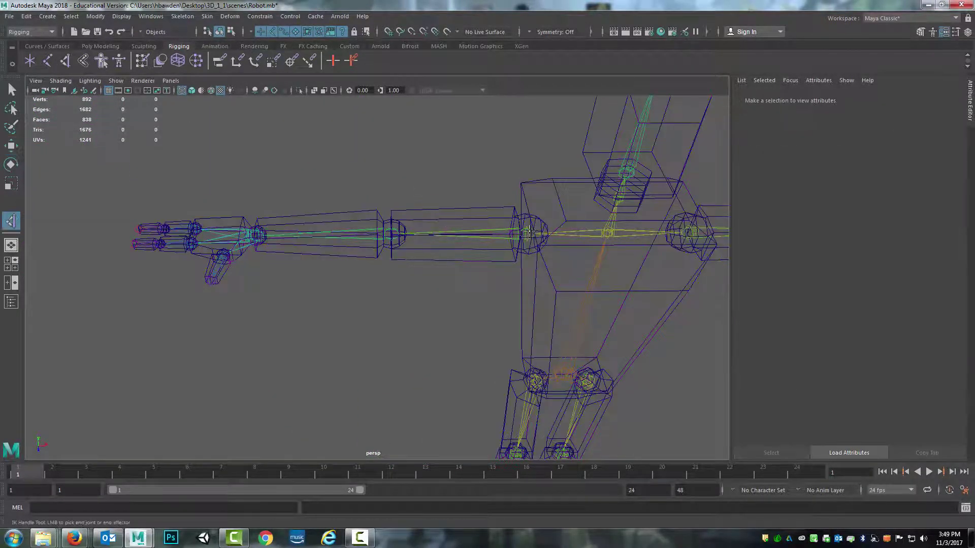
left_click(529, 233)
left_click(256, 236)
- Move the right wrist's IK handle inward to test the elbow bend, and undo the move
middle_click_drag(361, 241, 320, 250, "alt")
left_click_drag(262, 243, 351, 242)
key("ctrl+z")
- Create an IK handle from the left hip to the left ankle
middle_click_drag(604, 283, 371, 157, "alt")
left_click_drag(421, 422, 397, 391, "alt")
middle_click_drag(397, 391, 422, 183, "alt")
scroll(409, 199, "up", 3)
left_click_drag(344, 203, 368, 211, "alt")
middle_click_drag(368, 211, 391, 256, "alt")
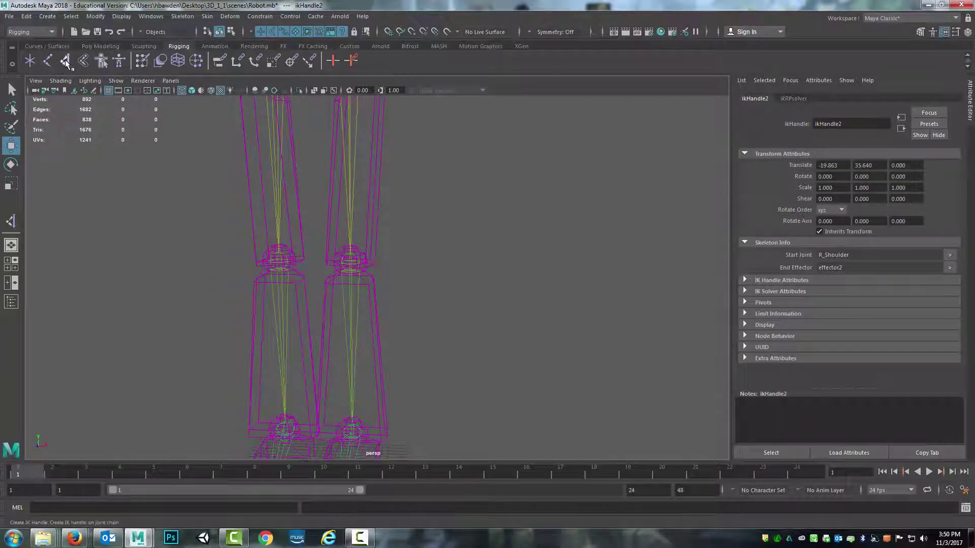
middle_click_drag(382, 229, 405, 306, "alt")
scroll(383, 182, "down", 5)
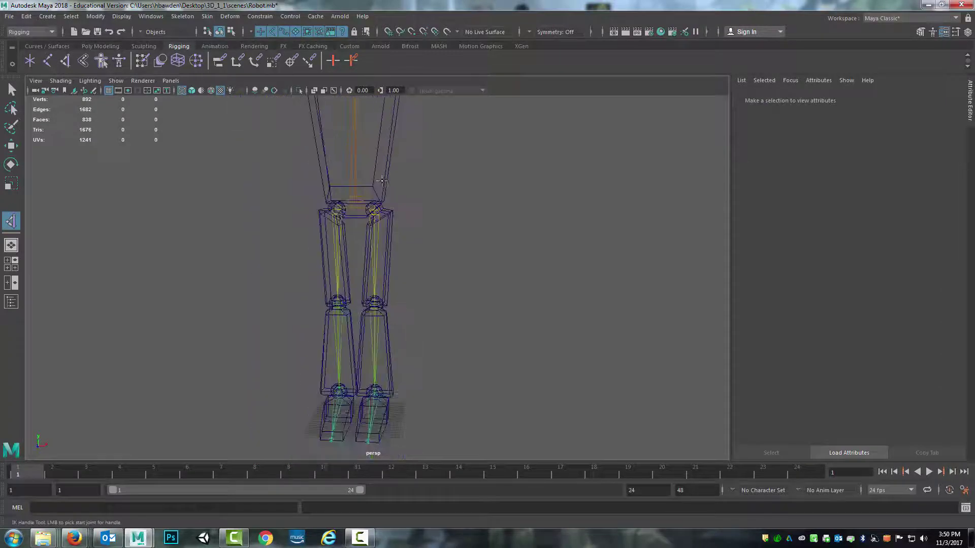
left_click(374, 210)
left_click(375, 393)
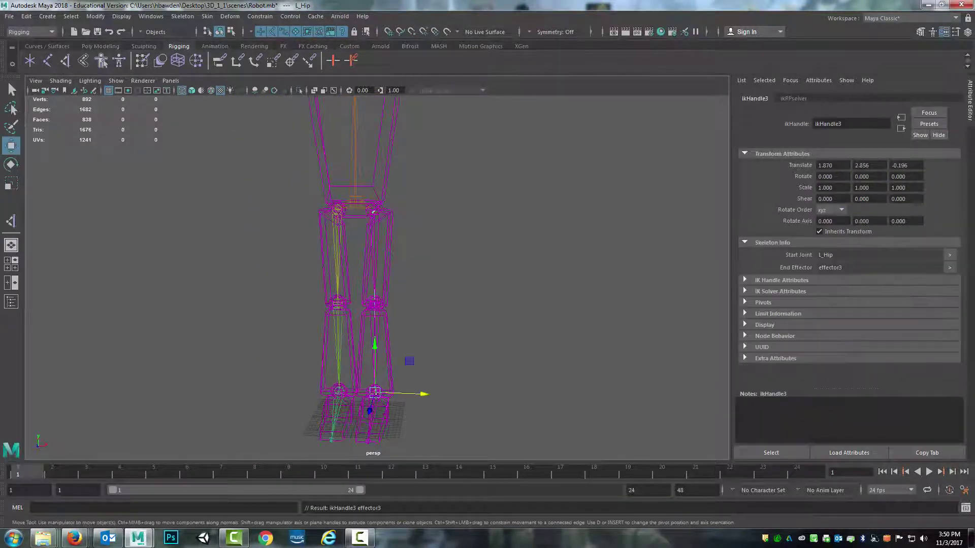
- Move the left ankle's IK handle up and down to test the knee bend, and undo the moves
key("w")
middle_click_drag(384, 383, 375, 278, "alt")
left_click_drag(366, 280, 434, 247)
scroll(363, 278, "up", 5)
middle_click_drag(296, 260, 320, 245, "alt")
left_click_drag(296, 276, 333, 279, "alt")
left_click_drag(342, 189, 345, 342)
left_click_drag(344, 289, 340, 231)
scroll(339, 301, "up", 5)
middle_click_drag(325, 293, 378, 275, "alt")
left_click_drag(378, 275, 361, 282, "alt")
key("ctrl+z")
key("ctrl+z")
- Create an IK handle from the right hip to the right ankle
scroll(360, 280, "down", 5)
scroll(319, 246, "up", 1)
middle_click_drag(336, 238, 372, 246, "alt")
left_click_drag(371, 246, 357, 277, "alt")
middle_click_drag(352, 267, 352, 307, "alt")
scroll(351, 281, "up", 4)
scroll(347, 276, "down", 6)
middle_click_drag(344, 273, 345, 293, "alt")
left_click(11, 221)
left_click(355, 145)
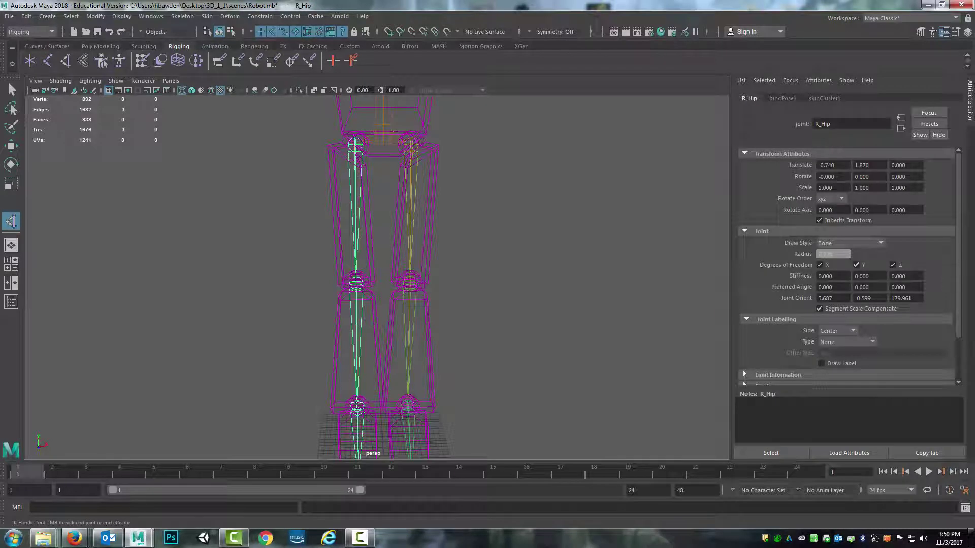
left_click(357, 406)
- Move the right ankle's IK handle to test the knee bend, and undo the moves
left_click_drag(356, 364, 362, 303)
left_click_drag(359, 234, 362, 303)
left_click_drag(325, 325, 416, 323, "alt")
key("ctrl+z")
key("ctrl+z")
key("ctrl+z")
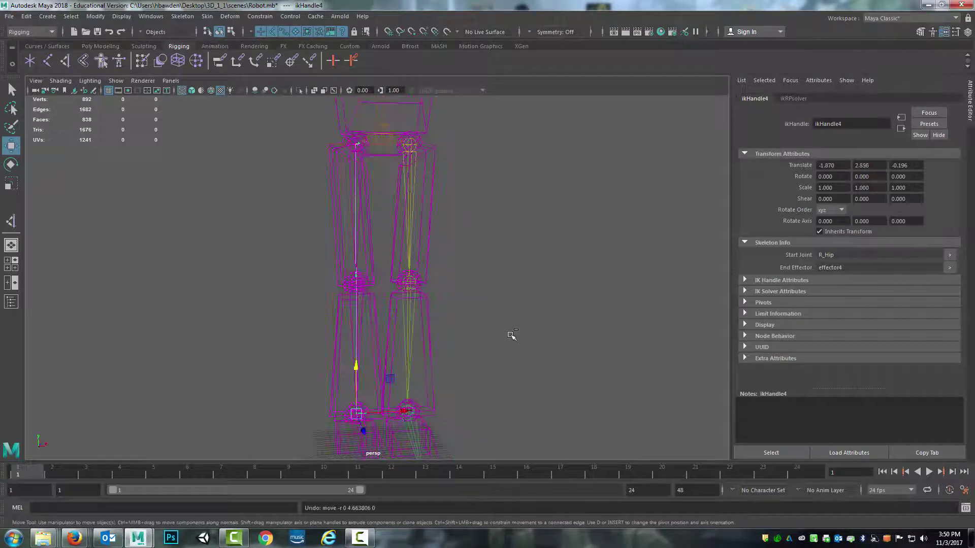
- Select the robot mesh and start the Paint Skin Weights tool on it
middle_click_drag(492, 378, 487, 255, "alt")
scroll(487, 251, "up", 6)
left_click_drag(485, 246, 429, 318, "alt")
scroll(429, 319, "down", 3)
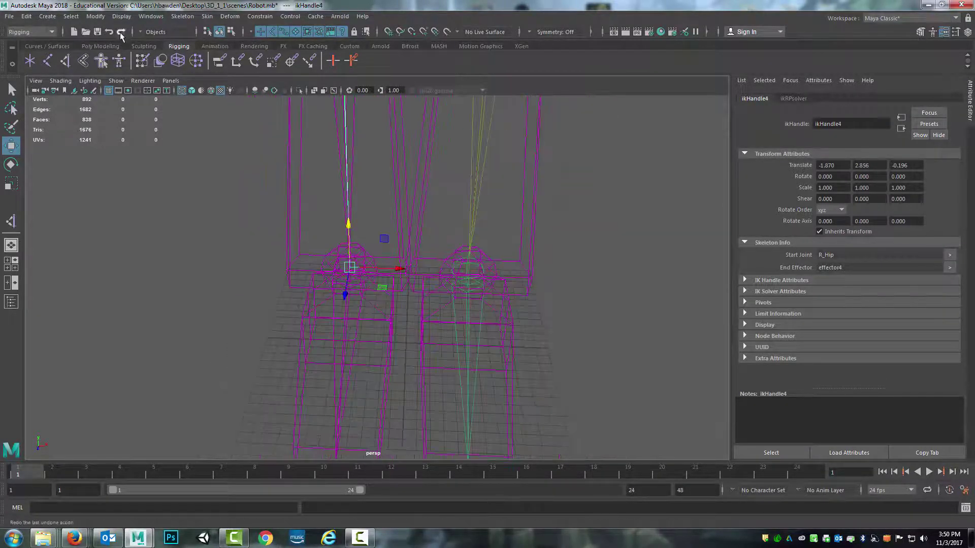
left_click(143, 64)
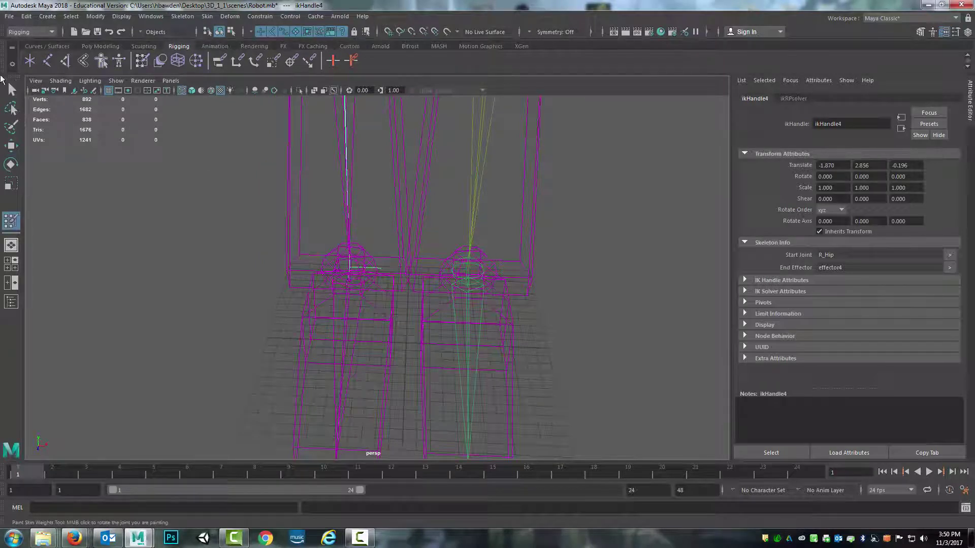
left_click(12, 95)
left_click(291, 243)
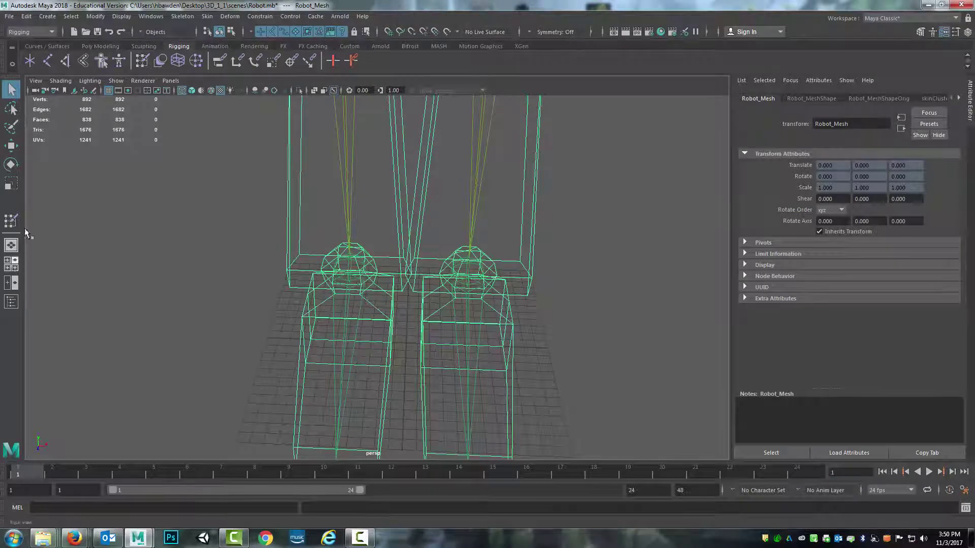
left_click(12, 221)
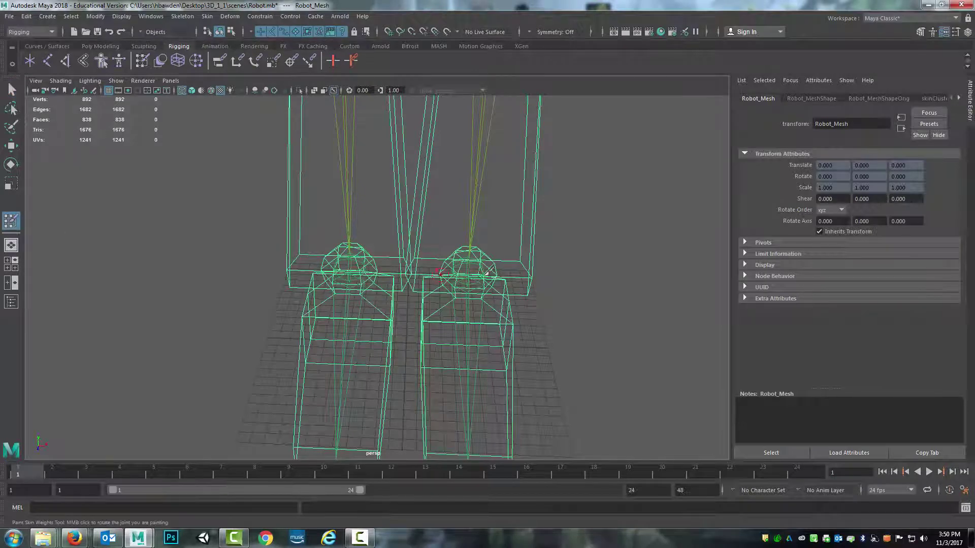
- Show the mesh with textured shading and open the Paint Skin Weights tool settings
mouse_move(483, 274)
left_mouse_down("alt")
mouse_move(457, 261)
mouse_move(358, 264)
left_mouse_up("alt")
key("6")
mouse_move(358, 264)
right_mouse_down("alt")
mouse_move(396, 268)
mouse_move(371, 258)
right_mouse_up("alt")
left_click_drag(375, 255, 330, 300, "alt")
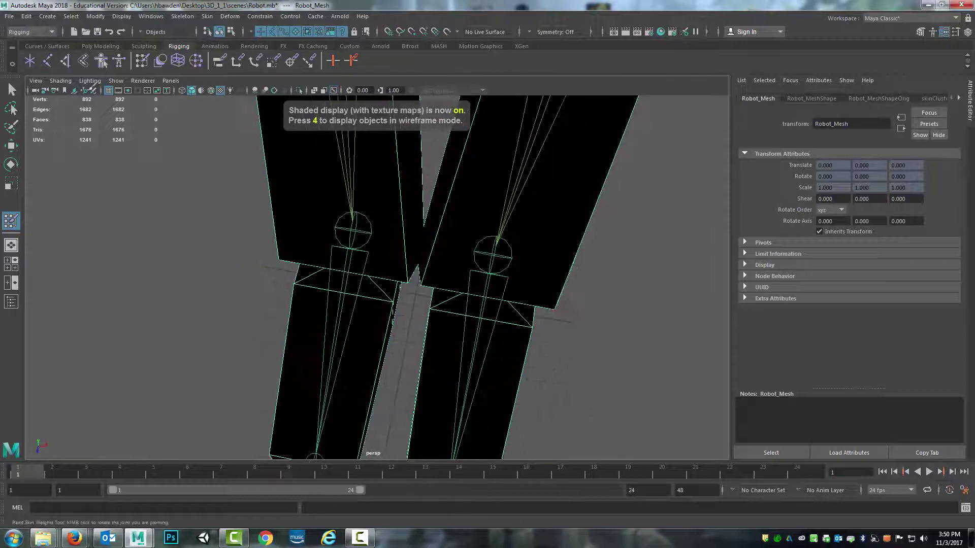
left_click(954, 33)
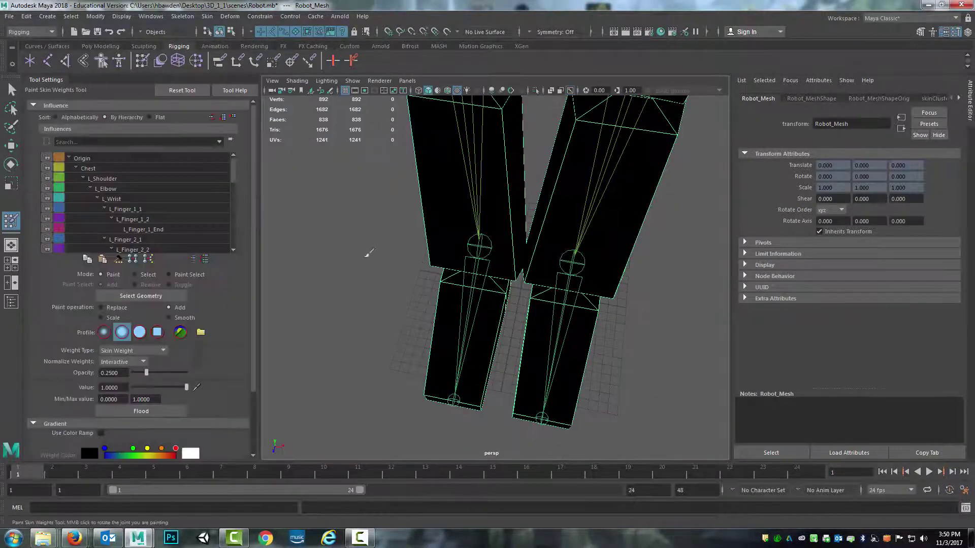
- Choose the R_Knee influence and examine its weights around the lower end of the right shin
scroll(164, 198, "down", 5)
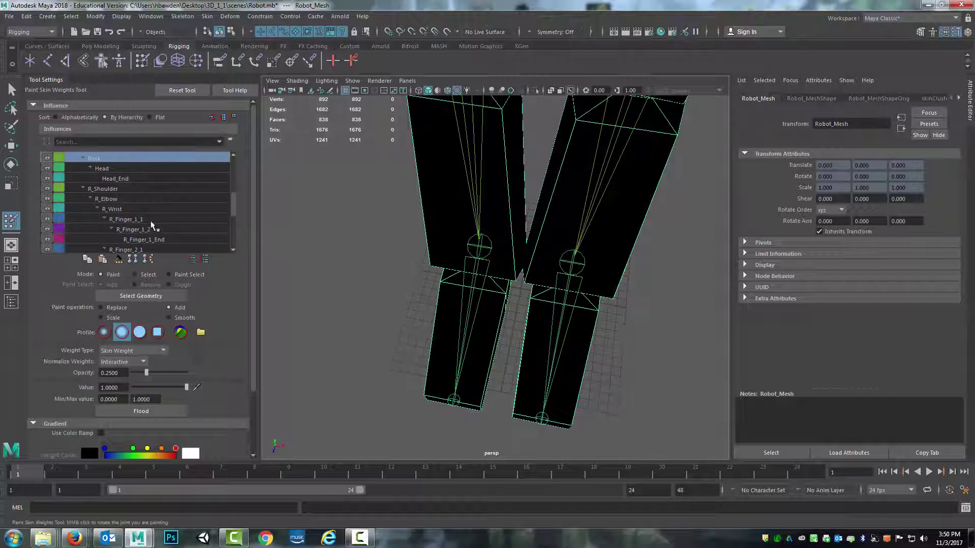
scroll(152, 225, "down", 5)
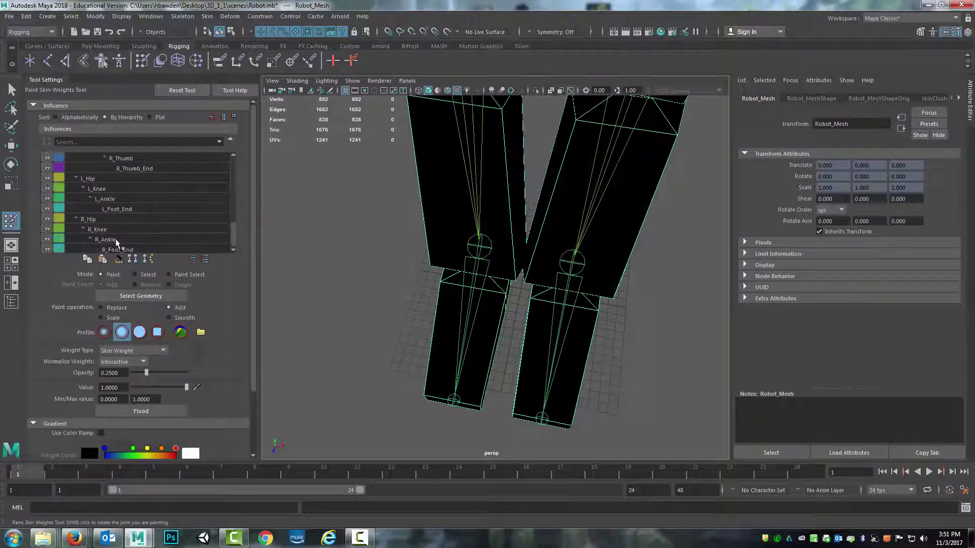
left_click(105, 231)
left_click_drag(440, 236, 361, 271, "alt")
scroll(421, 254, "up", 5)
key("4")
scroll(362, 272, "down", 5)
scroll(376, 271, "up", 6)
left_click_drag(437, 257, 431, 251, "alt")
scroll(431, 251, "down", 3)
scroll(466, 206, "up", 5)
scroll(467, 209, "down", 5)
middle_click_drag(468, 211, 444, 228, "alt")
scroll(443, 229, "up", 4)
key("6")
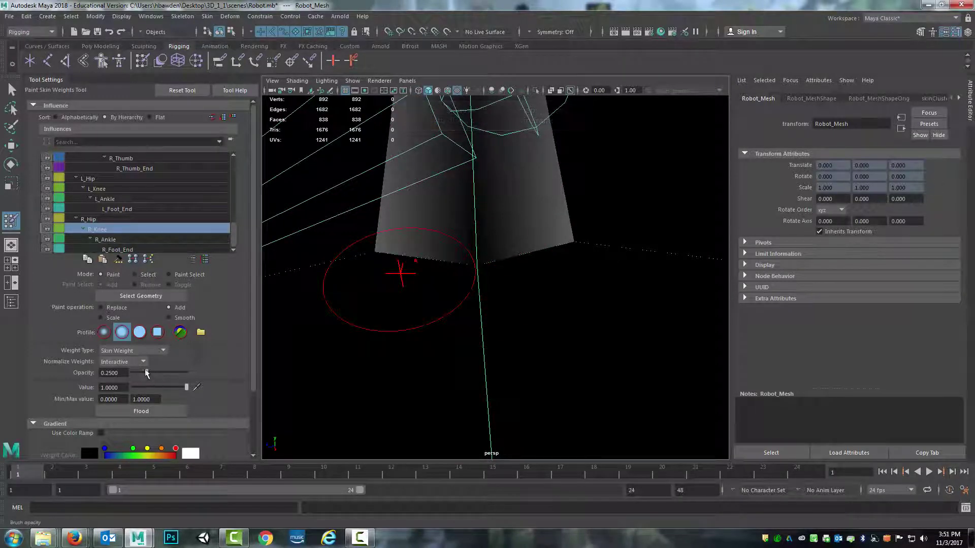
- Set the brush opacity to 1 and try a weight stroke along the lower edge of the right shin
left_click_drag(146, 373, 208, 375)
mouse_move(485, 255)
left_mouse_down()
mouse_move(321, 308)
mouse_move(374, 308)
mouse_move(501, 239)
left_mouse_up()
middle_click_drag(502, 239, 384, 317, "alt")
mouse_move(384, 317)
left_mouse_down("alt")
mouse_move(420, 341)
mouse_move(424, 327)
mouse_move(413, 326)
mouse_move(445, 306)
left_mouse_up("alt")
key("ctrl+z")
key("ctrl+z")
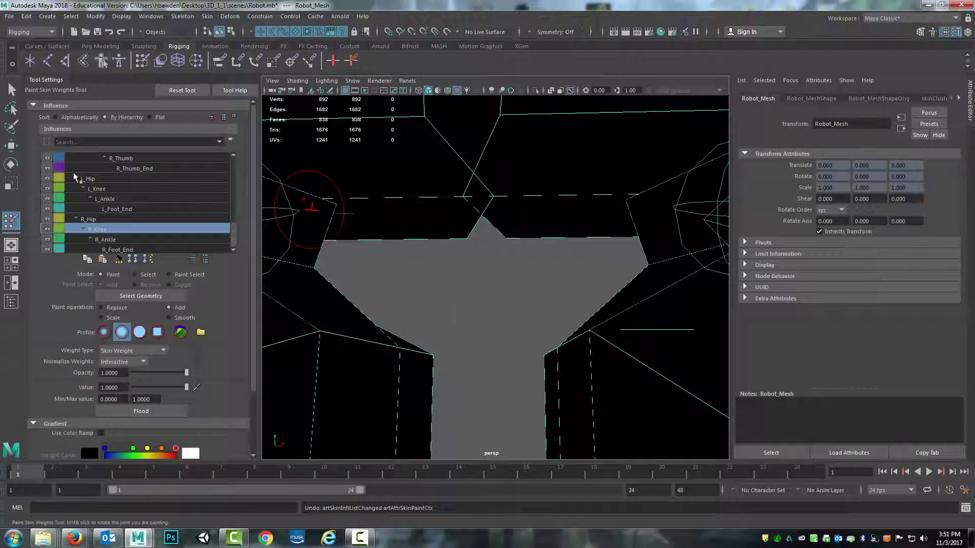
- Select the vertex at the right shin's inner lower corner and flood it with skin weight at value 1
left_click(11, 90)
right_click_drag(496, 199, 437, 197)
left_click(494, 197)
left_click(496, 201)
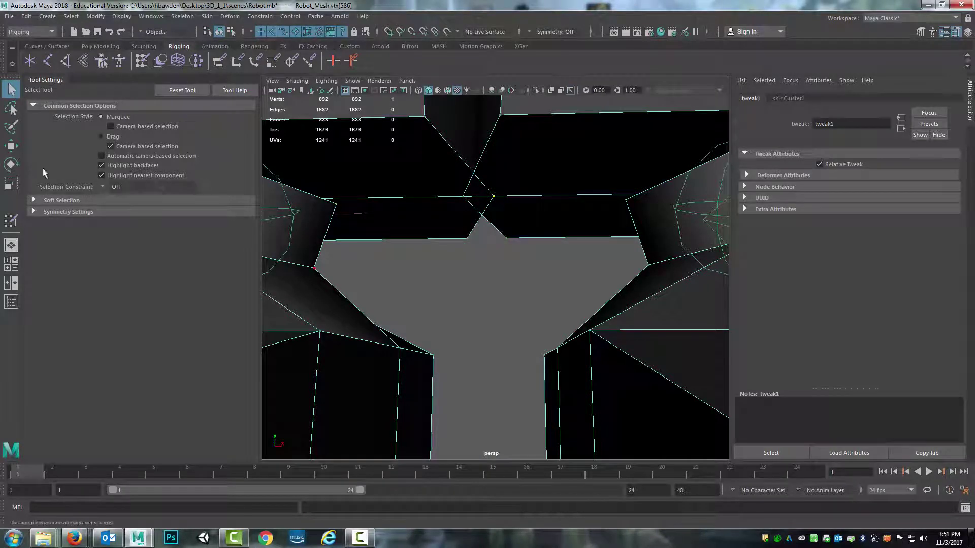
left_click(12, 222)
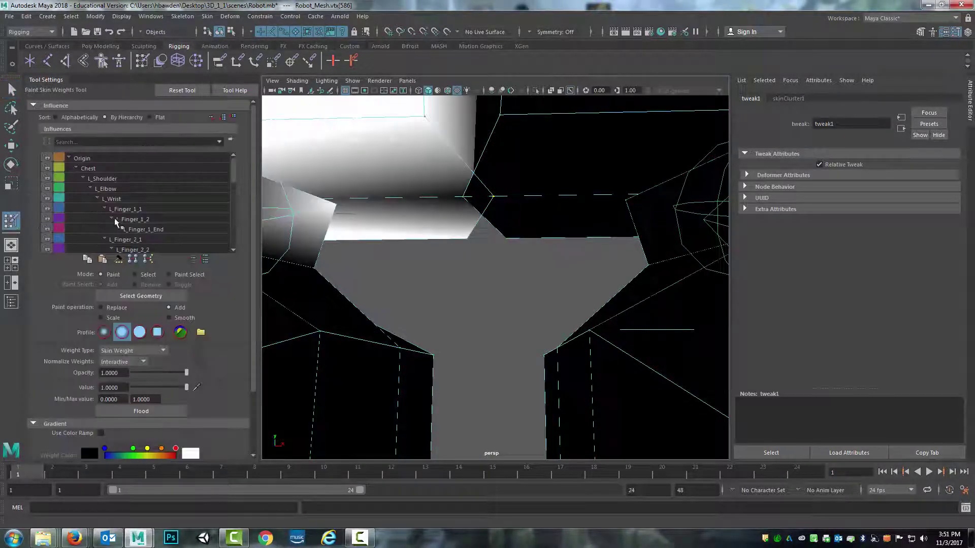
left_click(156, 414)
mouse_move(443, 207)
middle_mouse_down("alt")
mouse_move(452, 224)
mouse_move(524, 237)
middle_mouse_up("alt")
- Undo the weight flood, stepping back and forth to compare, and undo the preceding vertex and mesh selections
key("ctrl+z")
key("ctrl+z")
key("shift+z")
key("ctrl+z")
key("shift+z")
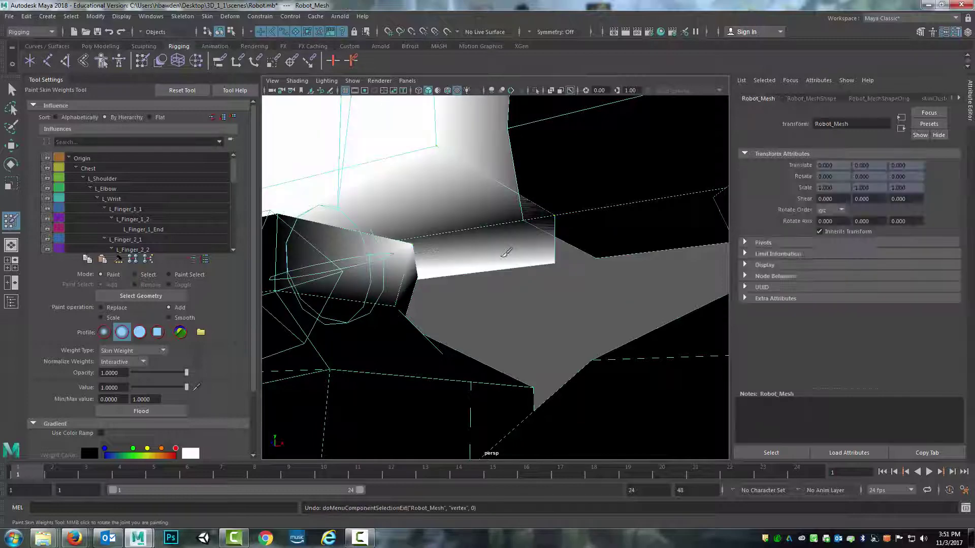
key("ctrl+z")
key("shift+z")
key("ctrl+z")
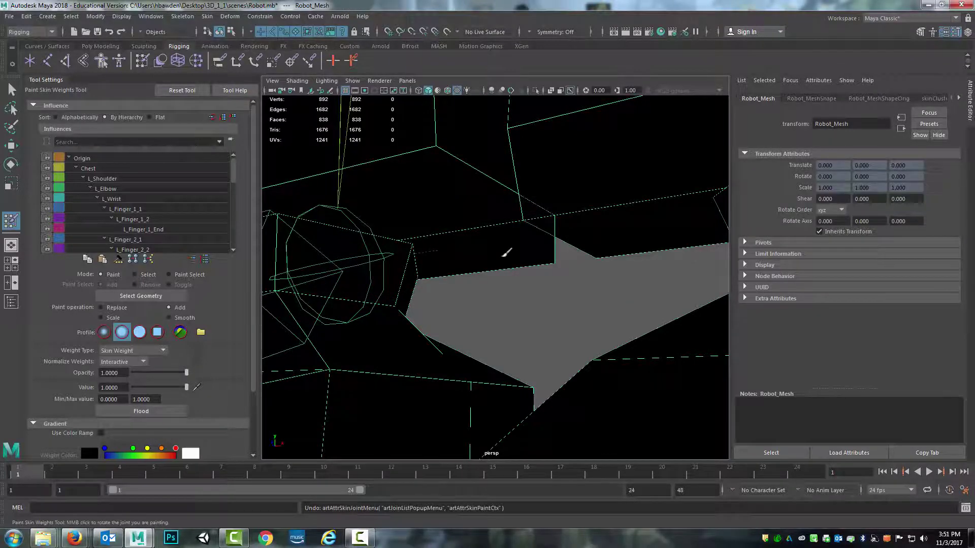
key("ctrl+z")
- Select the vertices at the right shin's inner lower corner and flood them with R_Knee skin weight at value 1
left_click_drag(435, 261, 456, 263, "alt")
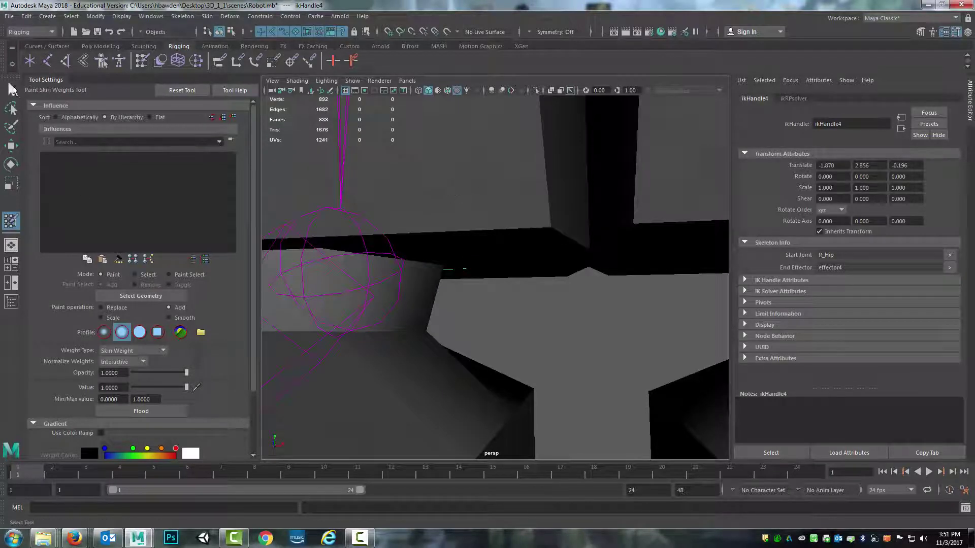
key("q")
left_click(570, 203)
mouse_move(576, 205)
right_mouse_down()
mouse_move(503, 191)
mouse_move(592, 207)
mouse_move(460, 193)
mouse_move(458, 205)
right_mouse_up()
key("q")
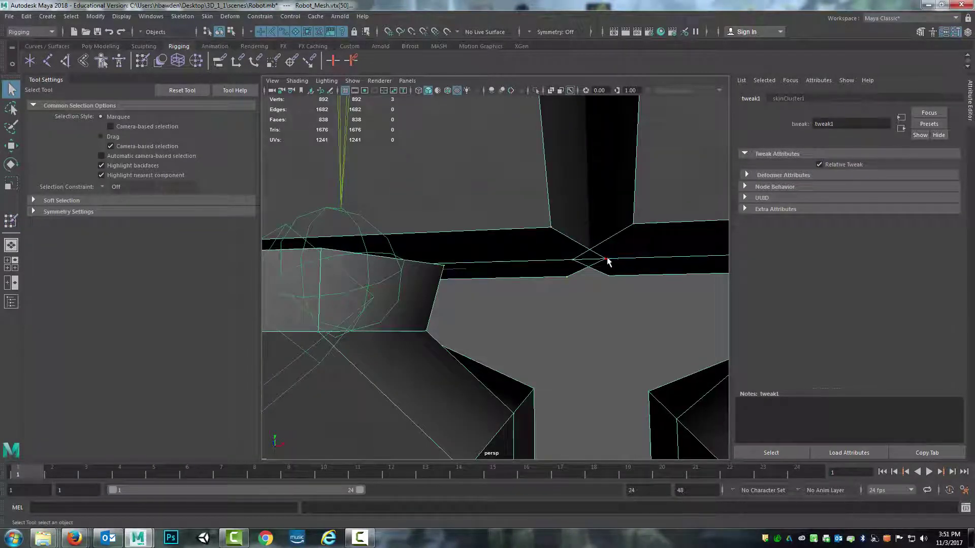
left_click(11, 221)
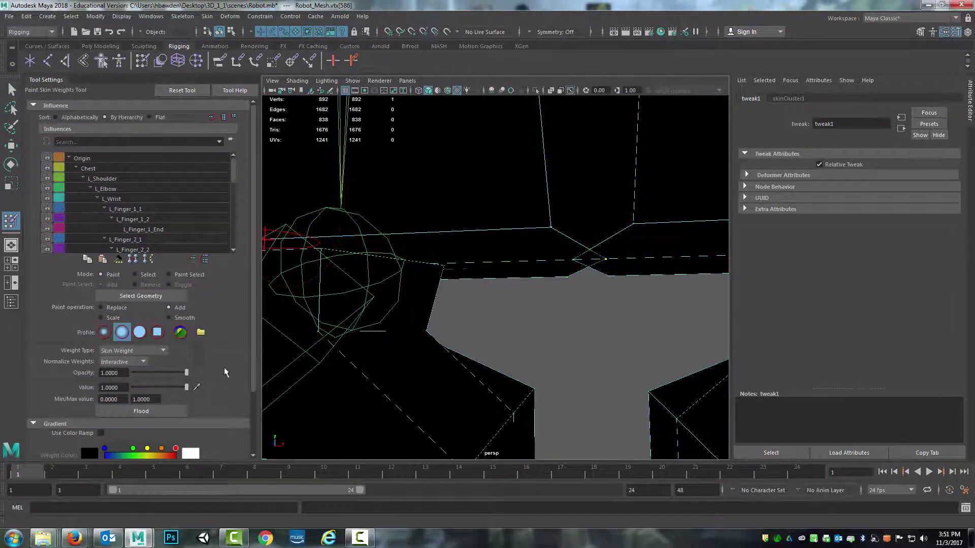
scroll(141, 219, "down", 10)
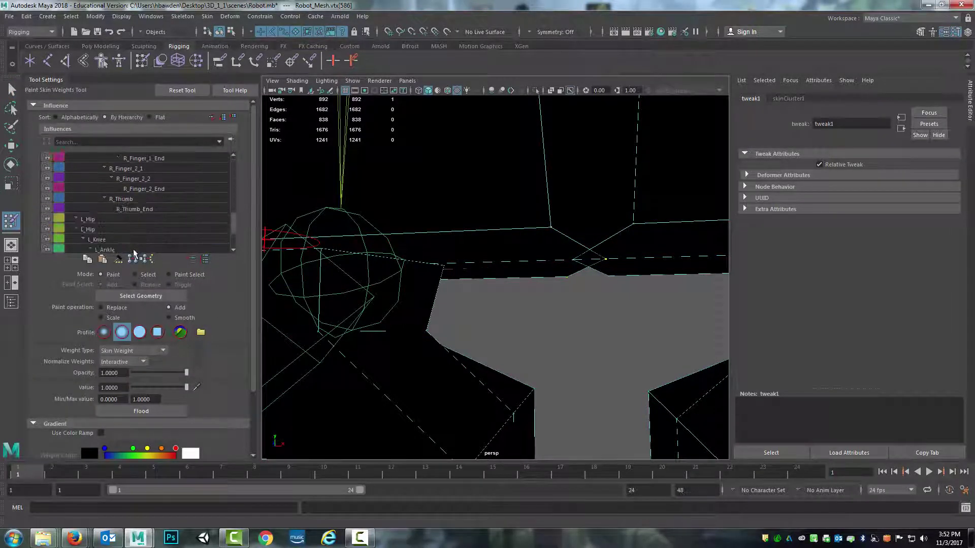
scroll(105, 246, "down", 1)
left_click(107, 232)
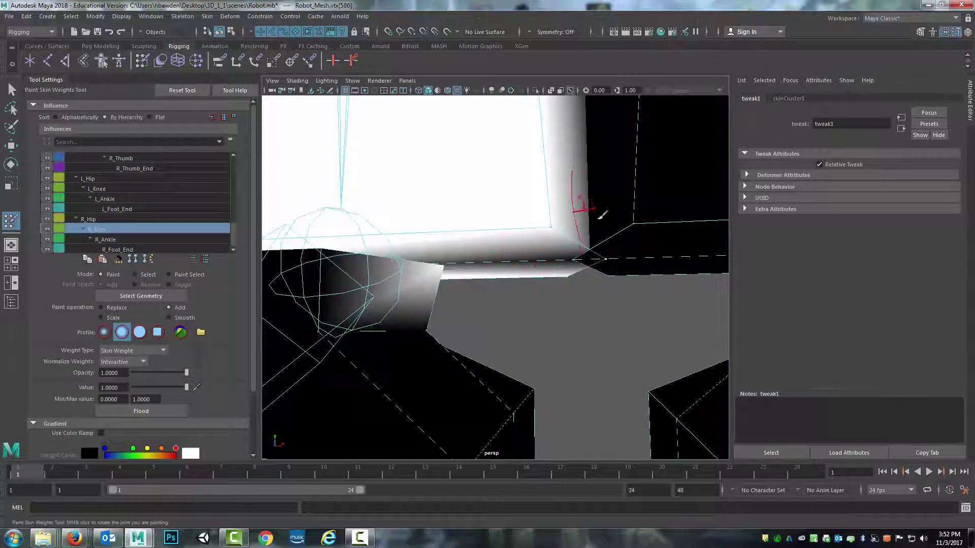
scroll(473, 290, "up", 3)
scroll(473, 290, "down", 5)
scroll(461, 274, "up", 3)
left_click_drag(474, 282, 461, 268, "alt")
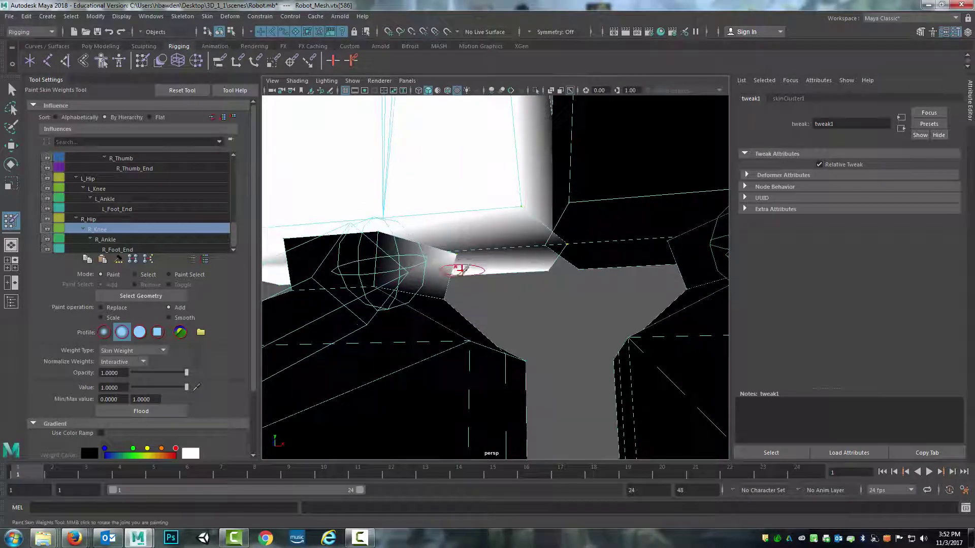
left_click(138, 413)
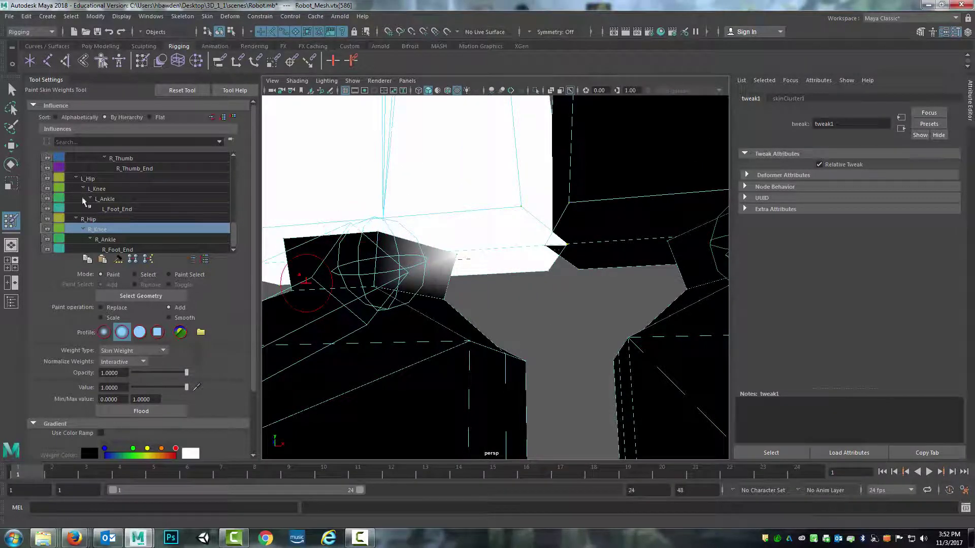
- Select the right foot's vertices around the ankle in wireframe display and flood them with R_Ankle skin weight at value 1
left_click(106, 239)
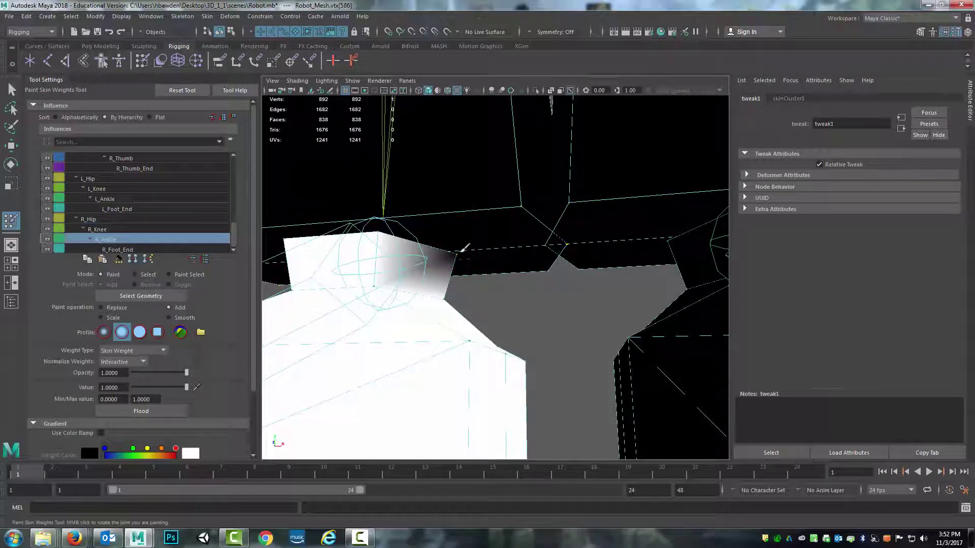
key("4")
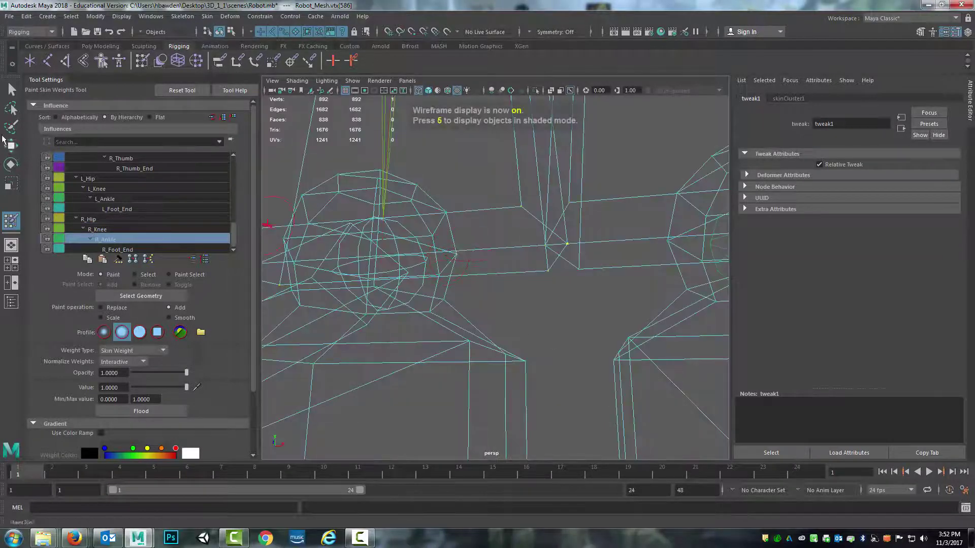
key("q")
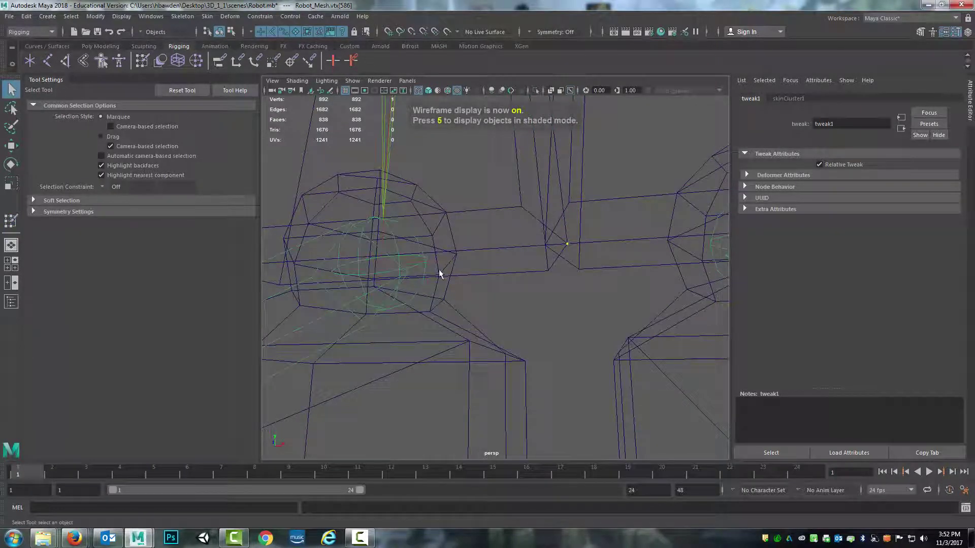
right_click_drag(438, 246, 389, 247)
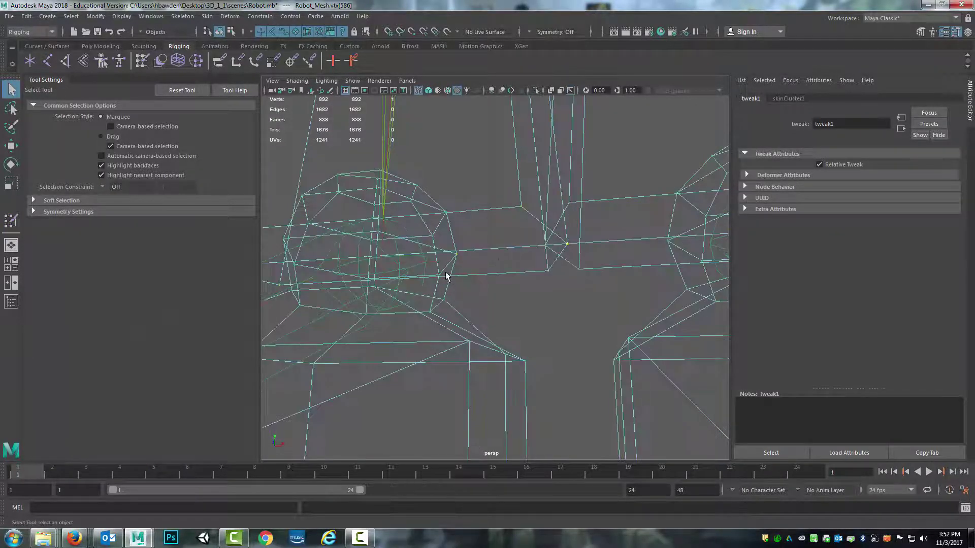
left_click(10, 222)
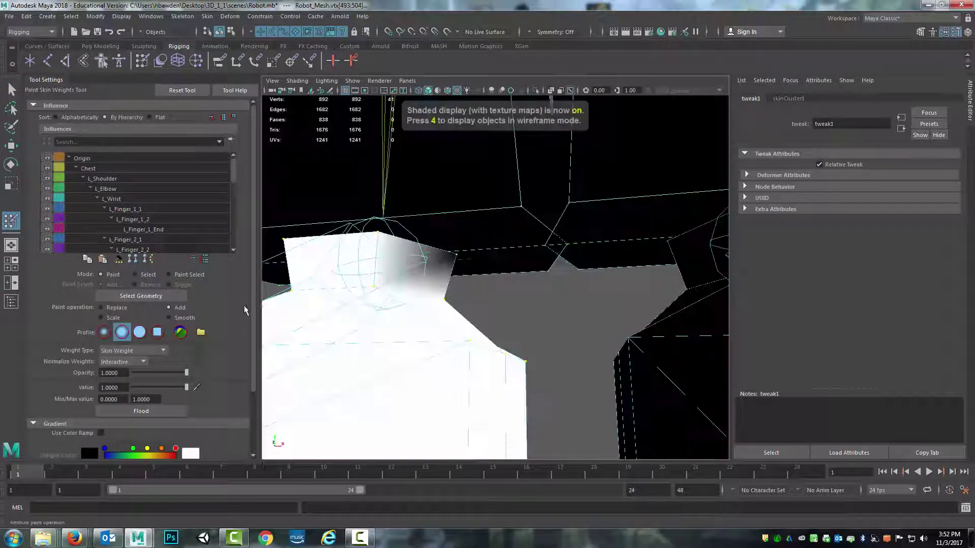
scroll(167, 239, "down", 8)
left_click(164, 246)
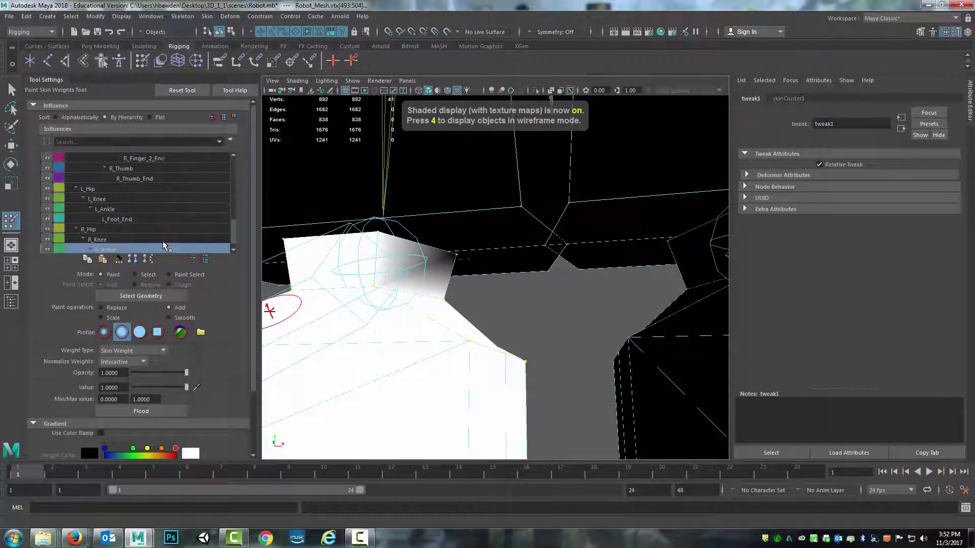
left_click(145, 413)
- Test the left leg's bend by raising its ankle IK handle, and undo the move
scroll(444, 248, "up", 5)
scroll(444, 249, "down", 10)
mouse_move(443, 248)
left_mouse_down("alt")
mouse_move(451, 262)
mouse_move(497, 268)
left_mouse_up("alt")
left_click(12, 89)
scroll(528, 249, "up", 5)
left_click(490, 333)
scroll(493, 305, "up", 5)
scroll(493, 305, "down", 8)
left_click_drag(494, 305, 439, 305, "alt")
key("e")
key("w")
scroll(507, 177, "up", 5)
scroll(506, 183, "down", 8)
left_click(500, 333)
left_click_drag(499, 288, 499, 158)
key("ctrl+z")
- Reselect the left ankle's IK handle rather than the joint, try another leg bend, and undo it
left_click(596, 322)
left_click(500, 332)
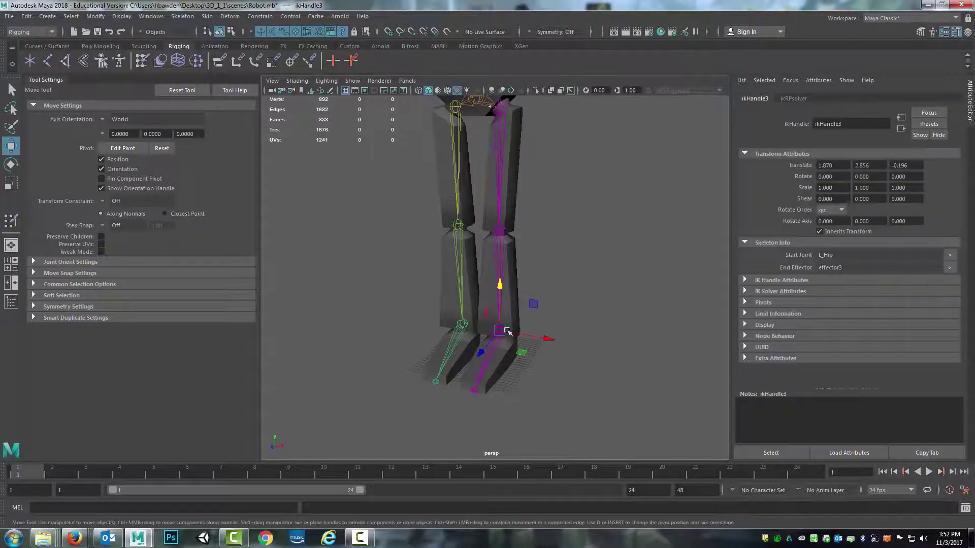
left_click(580, 393)
left_click(500, 331)
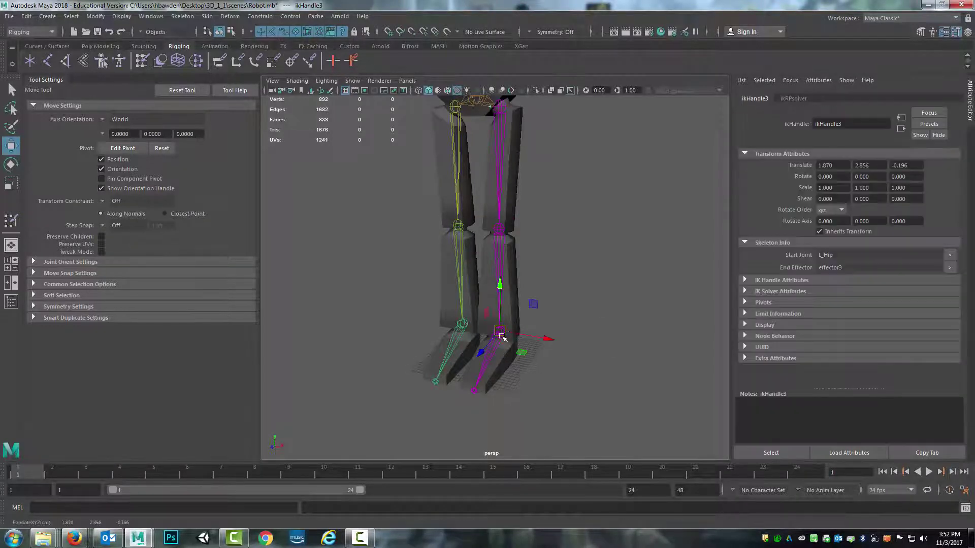
left_click(495, 343)
left_click(501, 337)
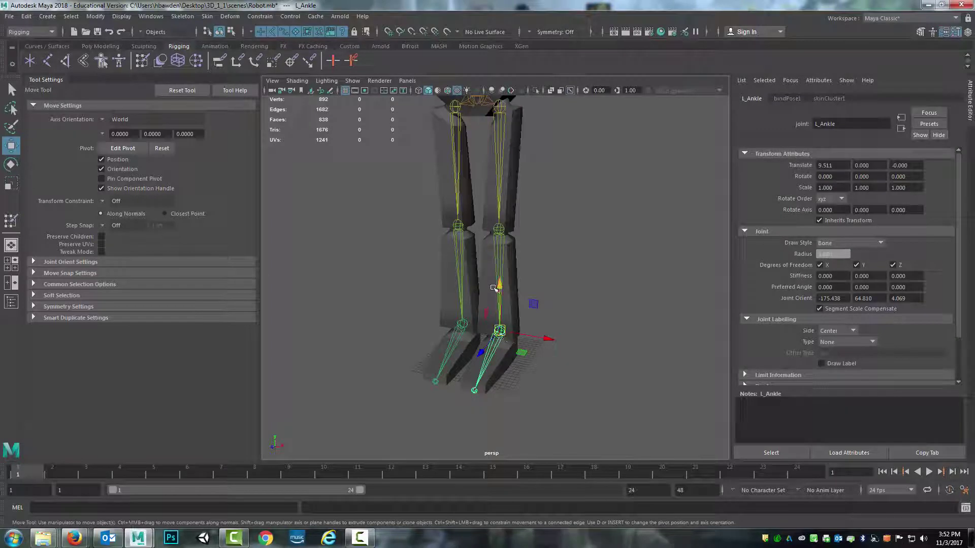
left_click(531, 354)
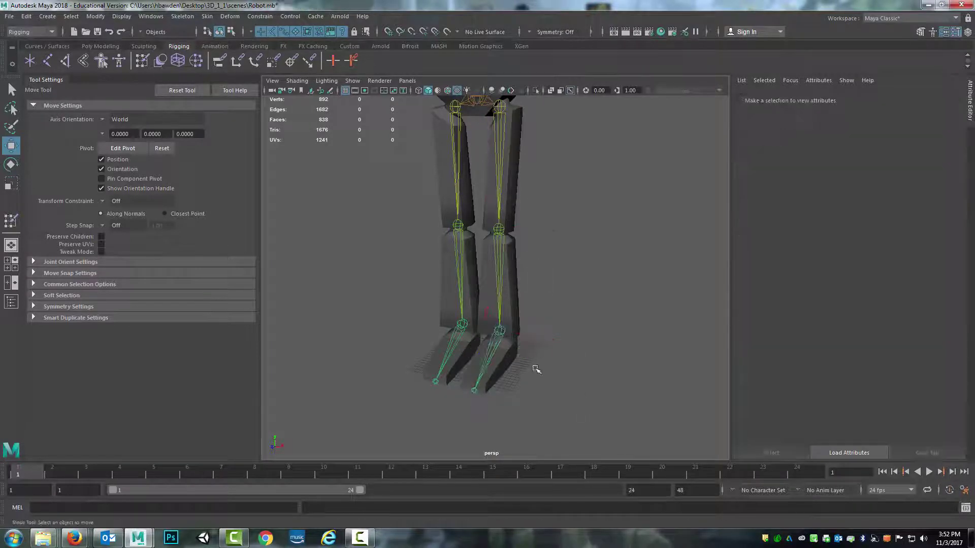
left_click(500, 330)
left_click_drag(524, 268, 482, 178, "alt")
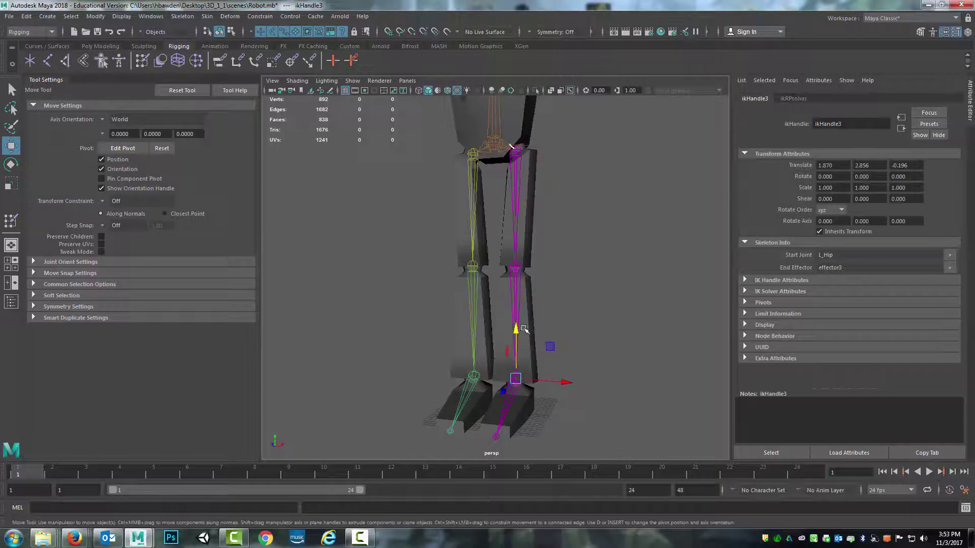
left_click_drag(521, 330, 504, 308)
key("ctrl+z")
key("ctrl+z")
key("ctrl+z")
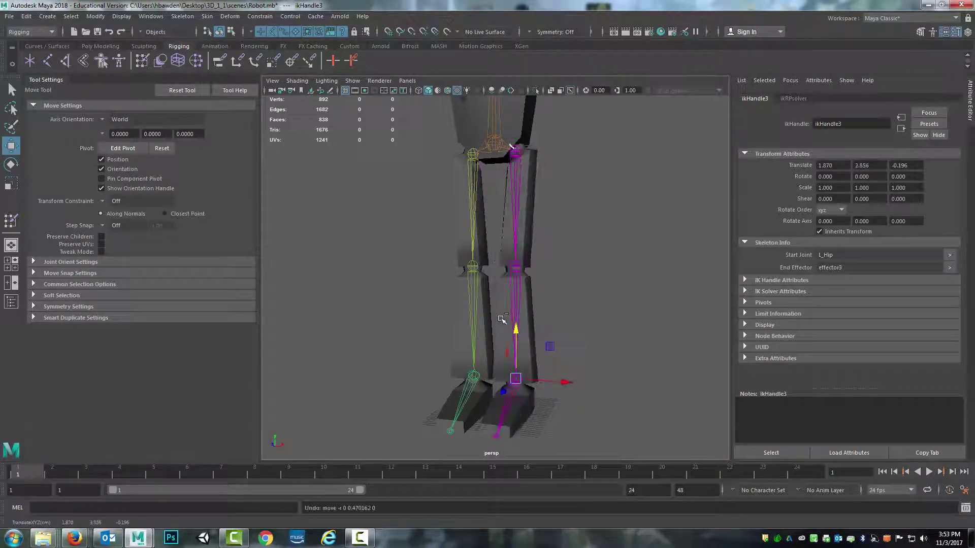
- Test the left arm's bend by pulling its wrist IK handle down toward the torso, and undo the move
middle_click_drag(541, 178, 535, 285, "alt")
scroll(529, 285, "down", 5)
scroll(525, 285, "up", 5)
mouse_move(524, 285)
left_mouse_down("alt")
mouse_move(516, 272)
mouse_move(525, 274)
left_mouse_up("alt")
middle_click_drag(525, 275, 525, 290, "alt")
scroll(528, 287, "down", 8)
left_click_drag(531, 288, 513, 279, "alt")
right_click_drag(513, 279, 561, 244, "alt")
left_click_drag(564, 245, 447, 297)
key("ctrl+z")
key("ctrl+z")
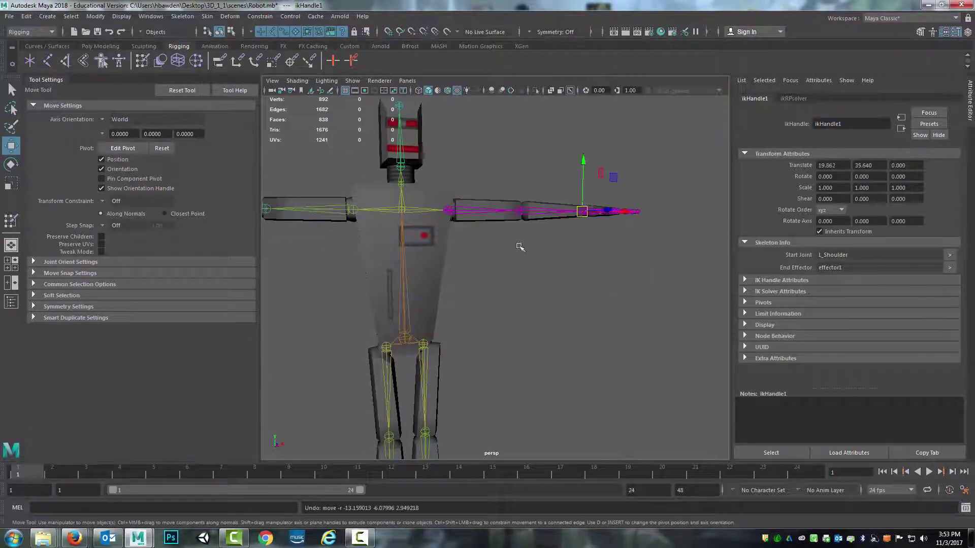
- Create a locator and place it in front of the left foot at about X 1.49, Z 13.25
left_click_drag(518, 246, 574, 280, "alt")
right_click_drag(574, 281, 543, 276, "alt")
left_click_drag(544, 277, 554, 263, "alt")
middle_click_drag(555, 263, 494, 260, "alt")
left_click(29, 61)
right_click_drag(355, 295, 450, 339, "alt")
middle_click_drag(479, 371, 561, 230, "alt")
left_click_drag(561, 230, 514, 274, "alt")
left_click_drag(463, 350, 407, 441)
middle_click_drag(439, 392, 452, 368, "alt")
left_click_drag(452, 367, 539, 369, "alt")
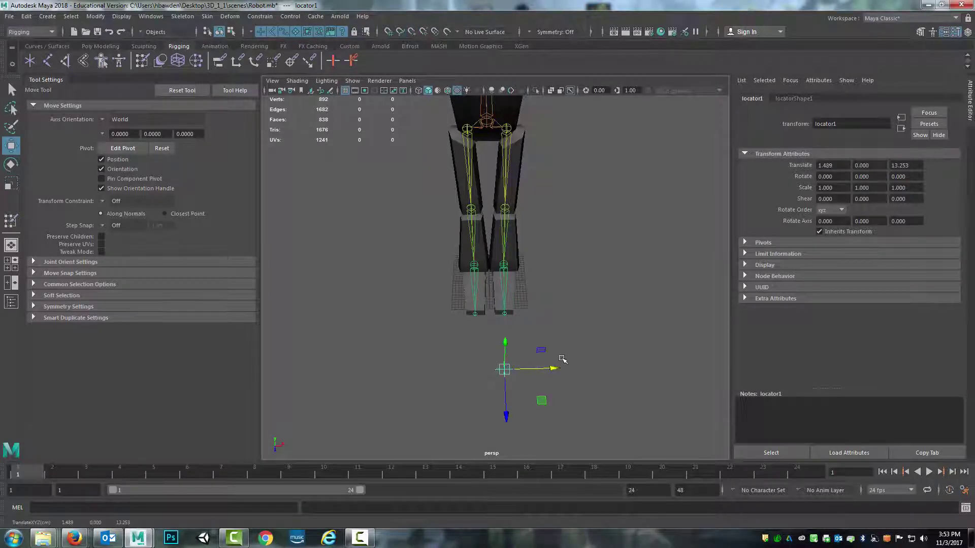
- Duplicate the locator and snap the copy along X into line with the right knee, at about -1.88
key("ctrl+d")
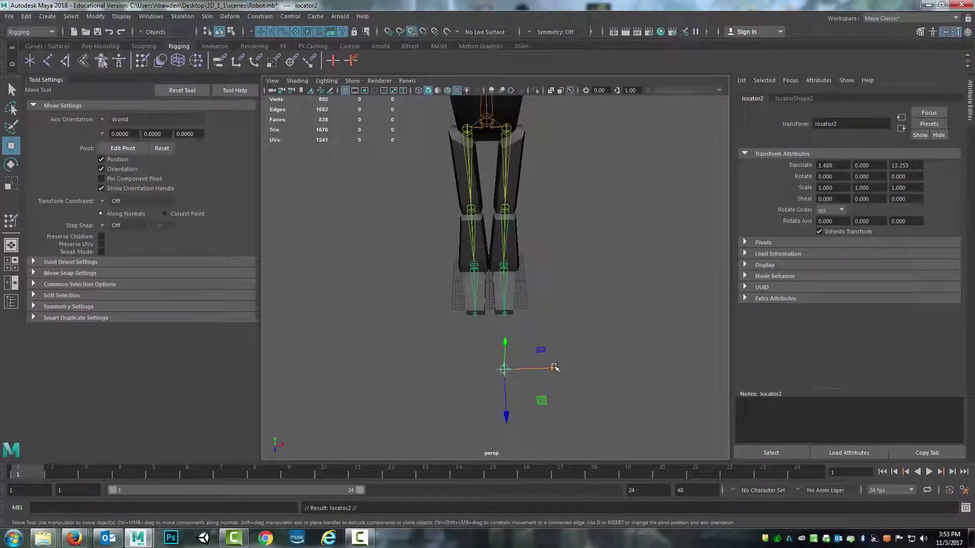
left_click_drag(554, 368, 485, 239)
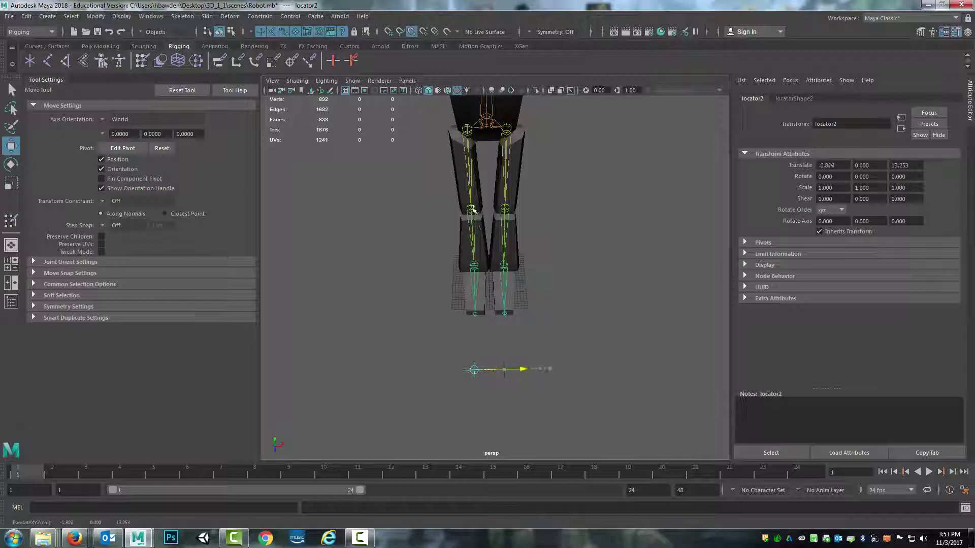
left_click_drag(525, 394, 521, 364, "alt")
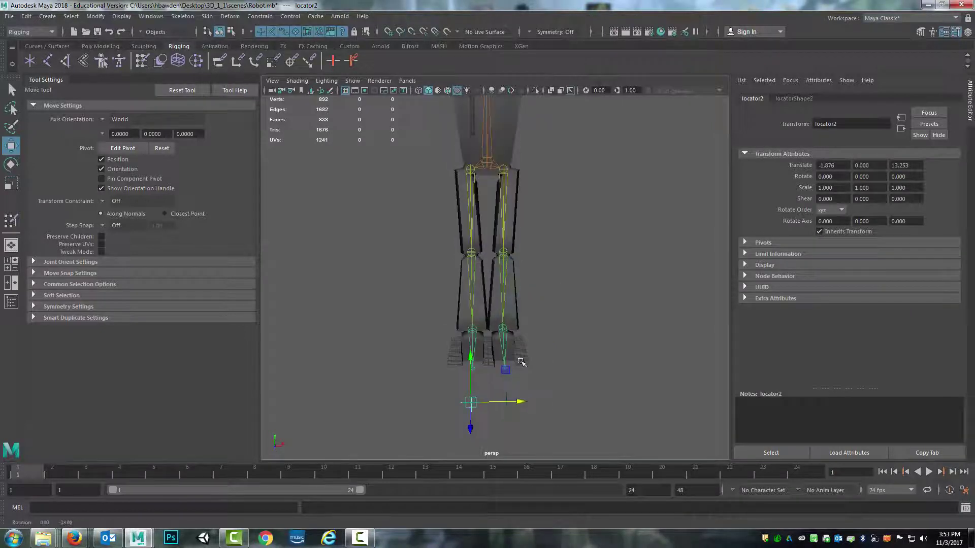
- Raise both locators to about Y 12.81 near knee height and bring the left leg's locator to about Z 9.99
left_click(505, 405)
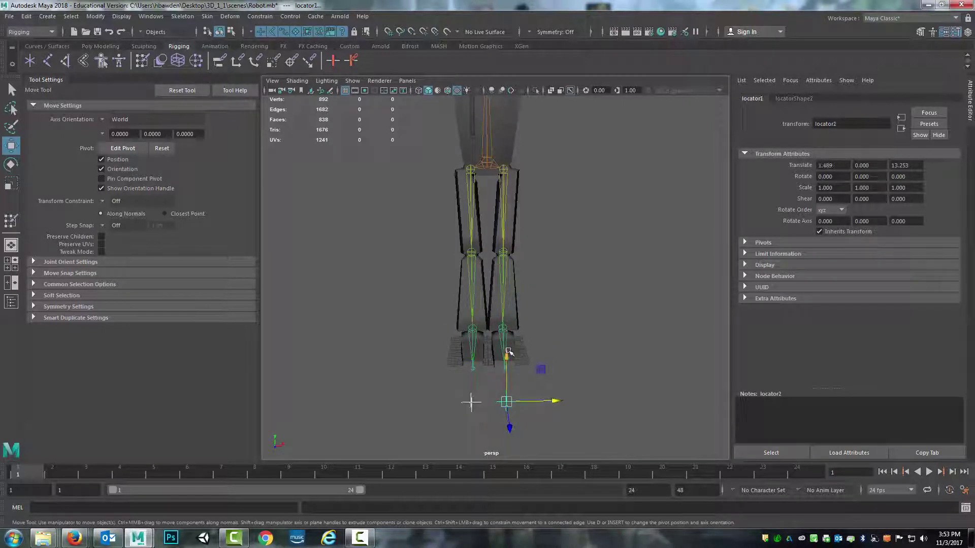
left_click_drag(505, 357, 505, 286)
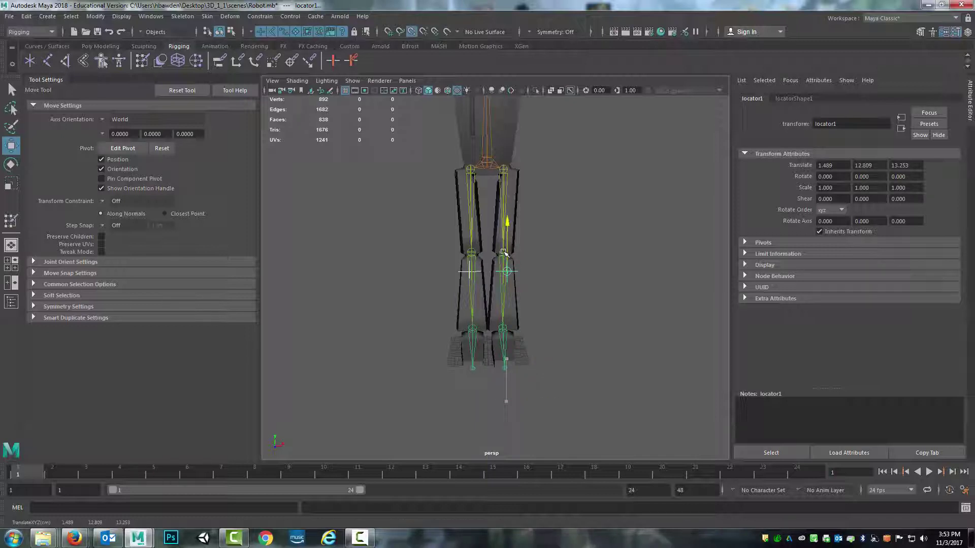
left_click_drag(508, 256, 481, 302, "alt")
right_click_drag(481, 305, 518, 343, "alt")
left_click_drag(518, 336, 500, 329, "alt")
left_click(431, 293)
- Constrain the left leg's IK handle to the left locator with a Pole Vector constraint
left_click(417, 340)
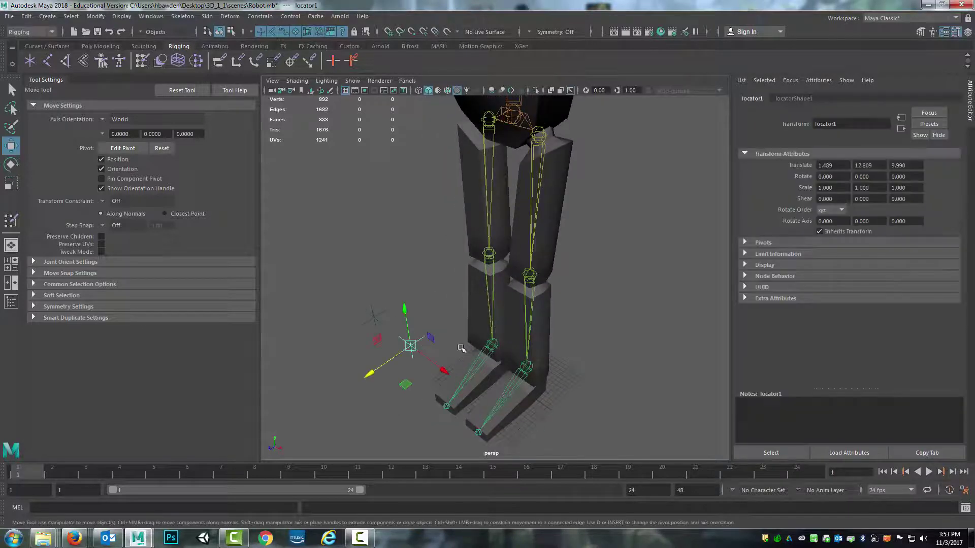
left_click(527, 365)
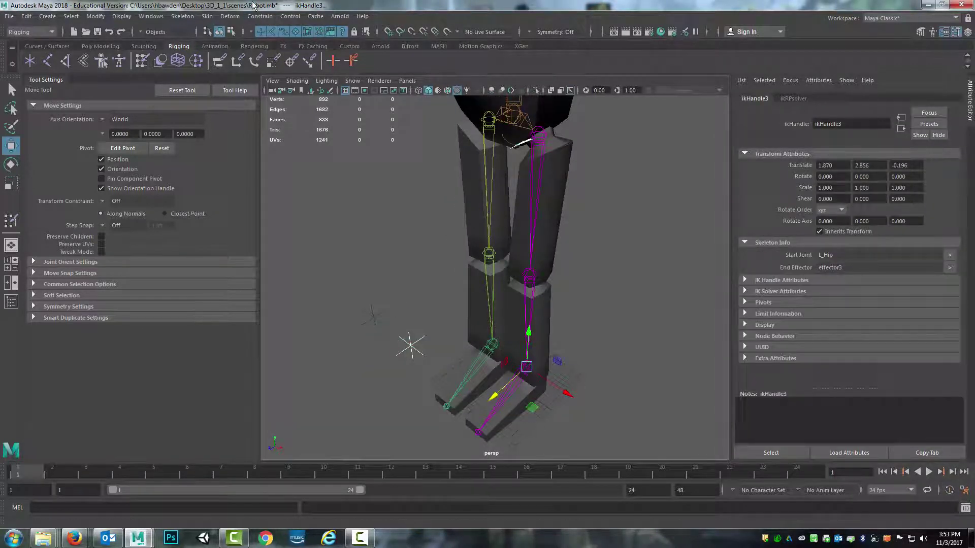
left_click(259, 16)
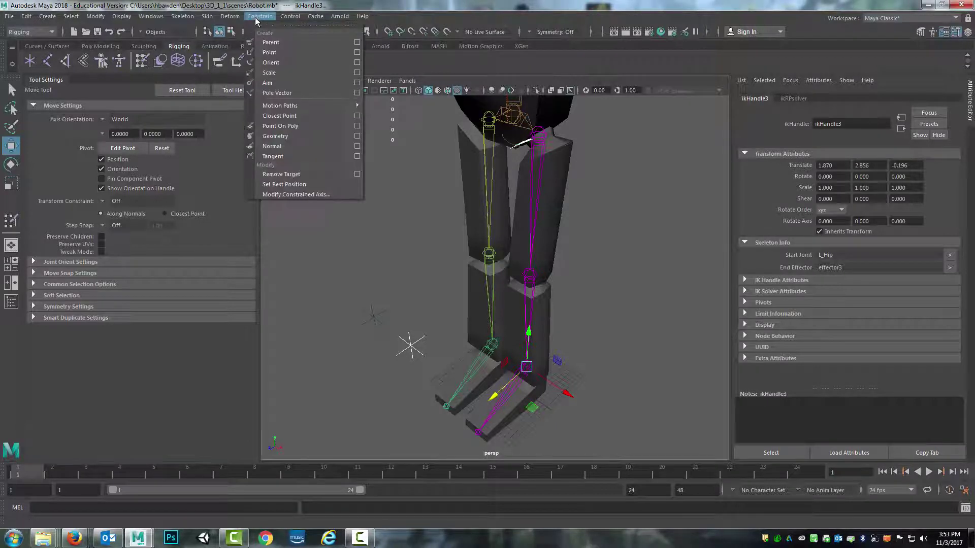
left_click(277, 93)
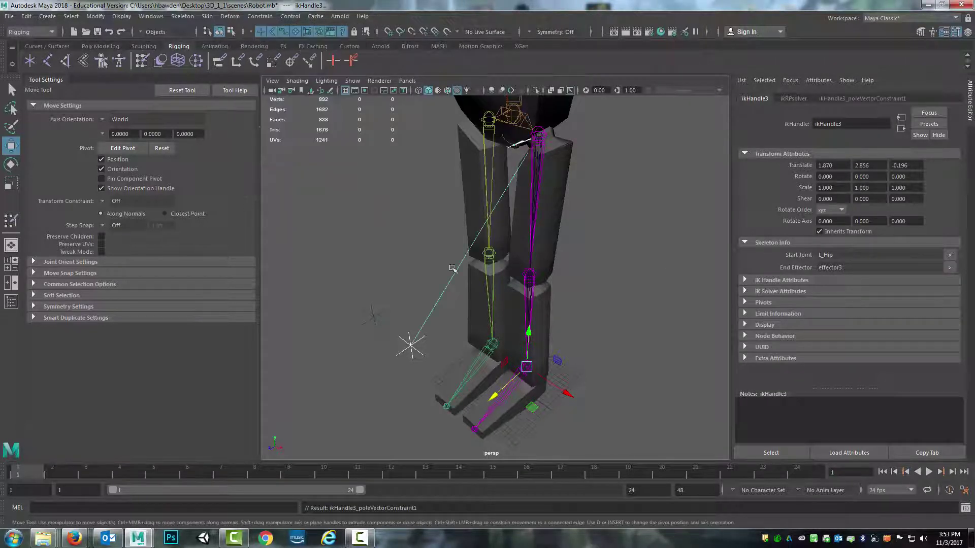
- Shift the left leg's pole vector locator sideways to about X 1.80, undoing the extra trial move
left_click_drag(446, 268, 466, 324, "alt")
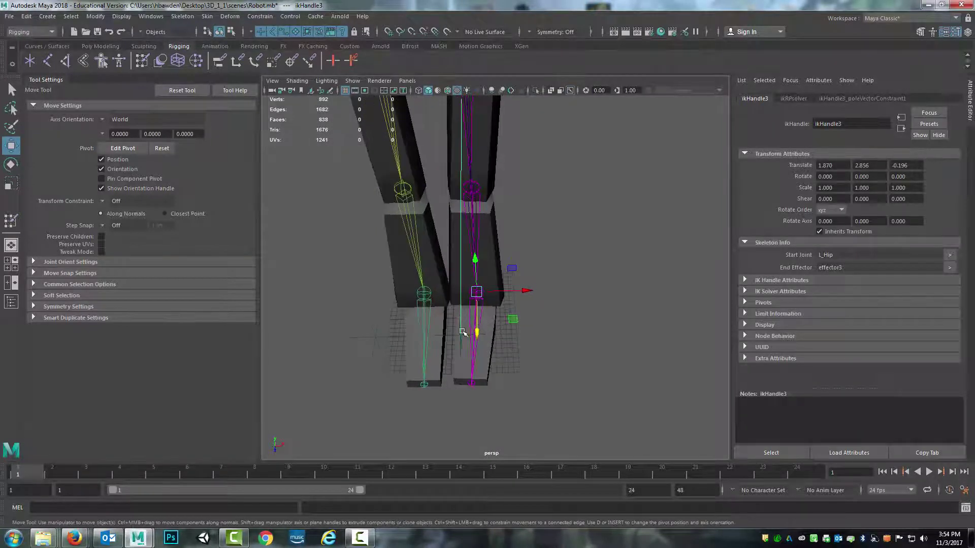
left_click(457, 336)
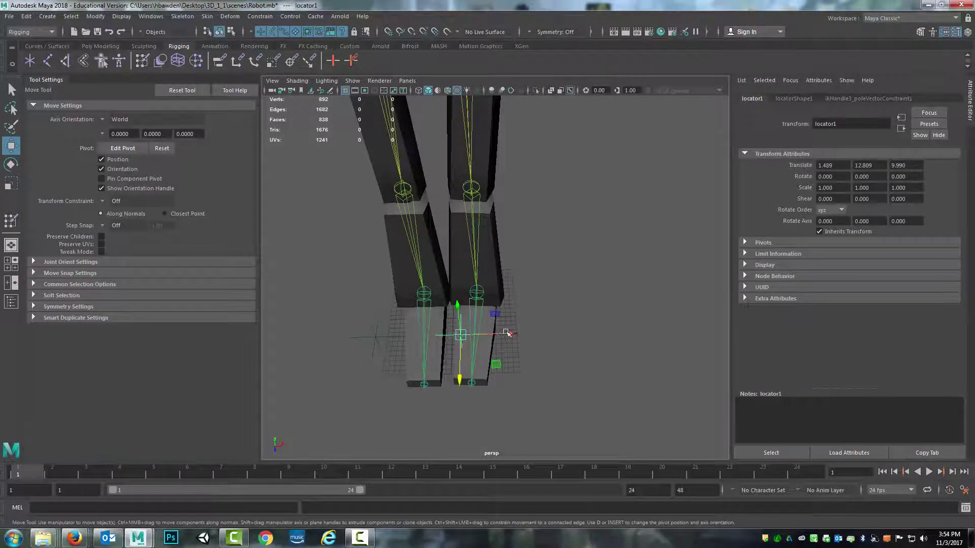
mouse_move(506, 333)
left_mouse_down()
mouse_move(687, 318)
mouse_move(519, 332)
left_mouse_up()
scroll(529, 316, "up", 3)
scroll(527, 313, "down", 5)
scroll(525, 311, "down", 3)
left_click_drag(527, 296, 486, 298)
key("ctrl+z")
scroll(470, 304, "up", 3)
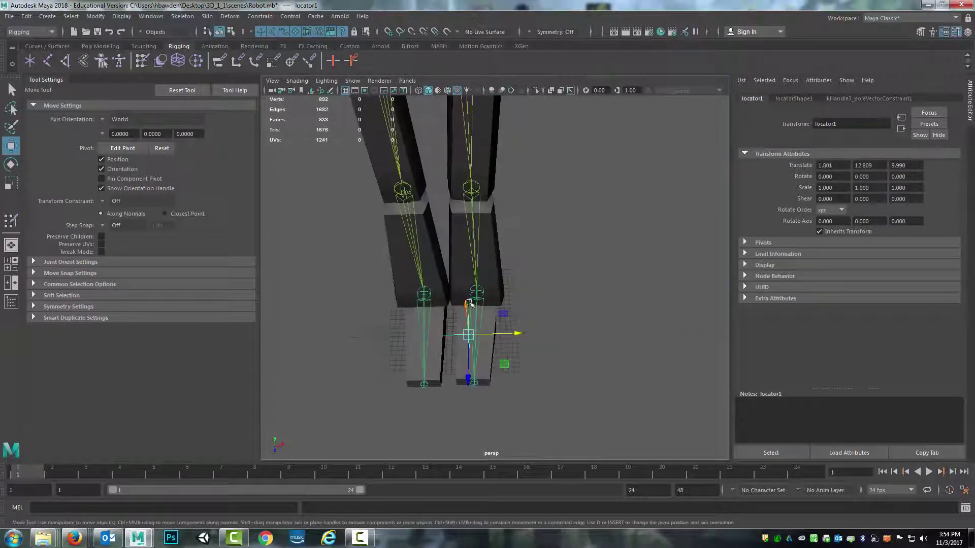
- Constrain the right leg's IK handle to the right locator with a Pole Vector constraint
left_click(375, 333)
left_click(424, 292)
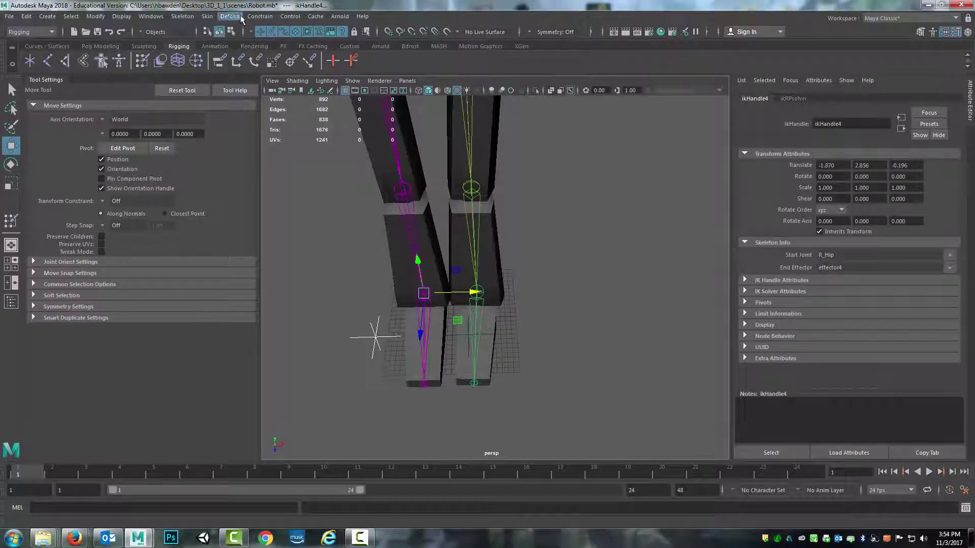
left_click(260, 15)
left_click(274, 83)
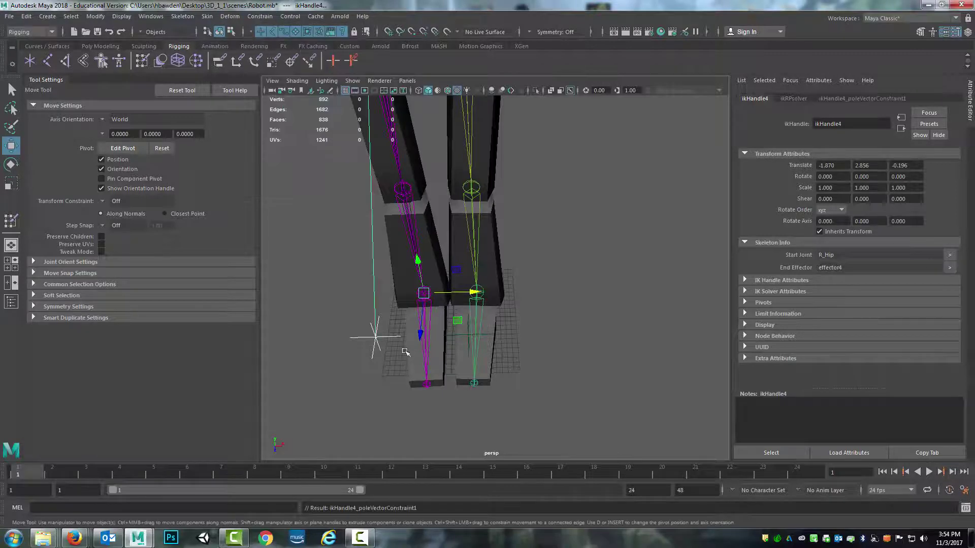
- Try moving the right leg's pole vector locator sideways to test the knee, and undo the move
left_click_drag(403, 351, 389, 340, "alt")
left_click(358, 320)
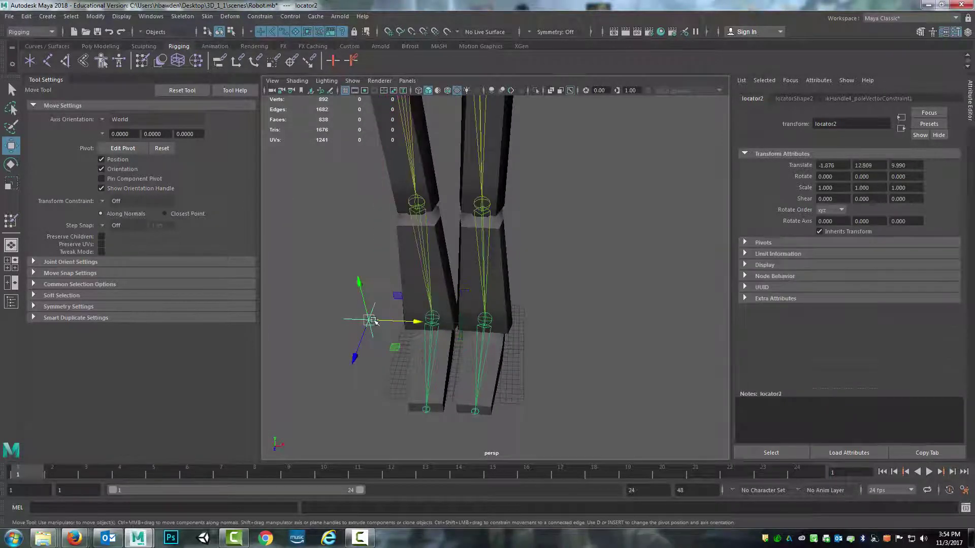
scroll(379, 322, "up", 3)
scroll(386, 325, "down", 4)
left_click_drag(443, 313, 417, 311)
key("ctrl+z")
- Create a new locator and move it behind the robot to about Z -18.64
middle_click_drag(536, 246, 500, 452, "alt")
scroll(505, 259, "down", 8)
middle_click_drag(389, 204, 396, 230, "alt")
right_click_drag(397, 230, 447, 242, "alt")
left_click(29, 61)
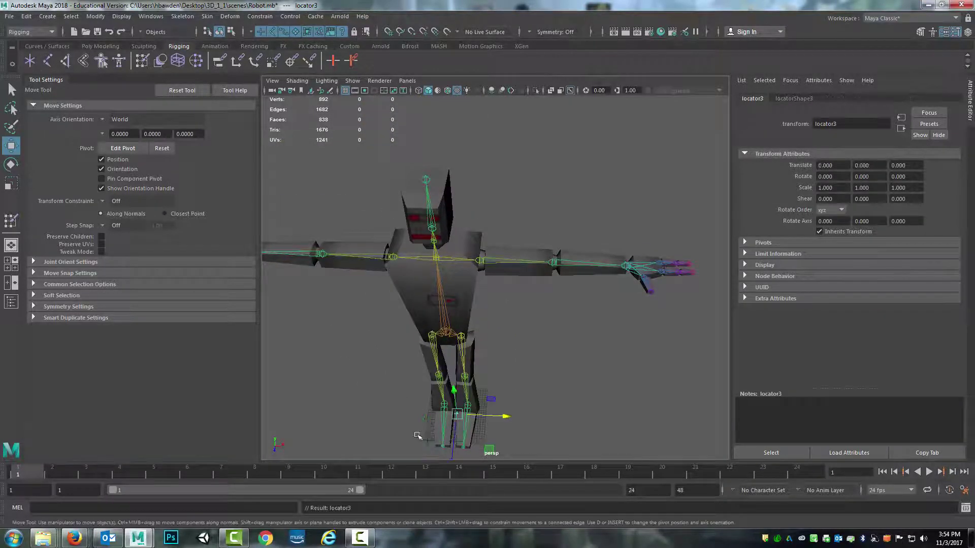
left_click_drag(455, 443, 463, 366)
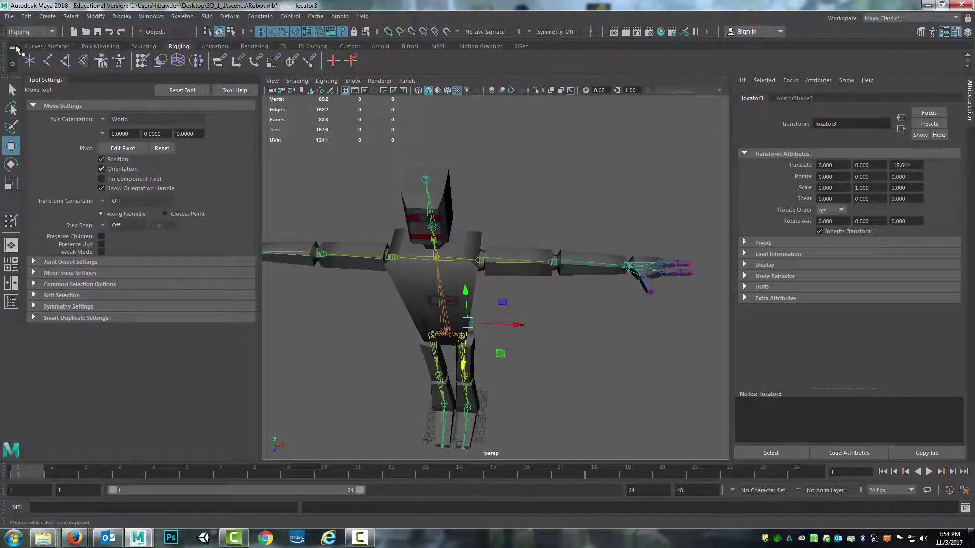
left_click(46, 16)
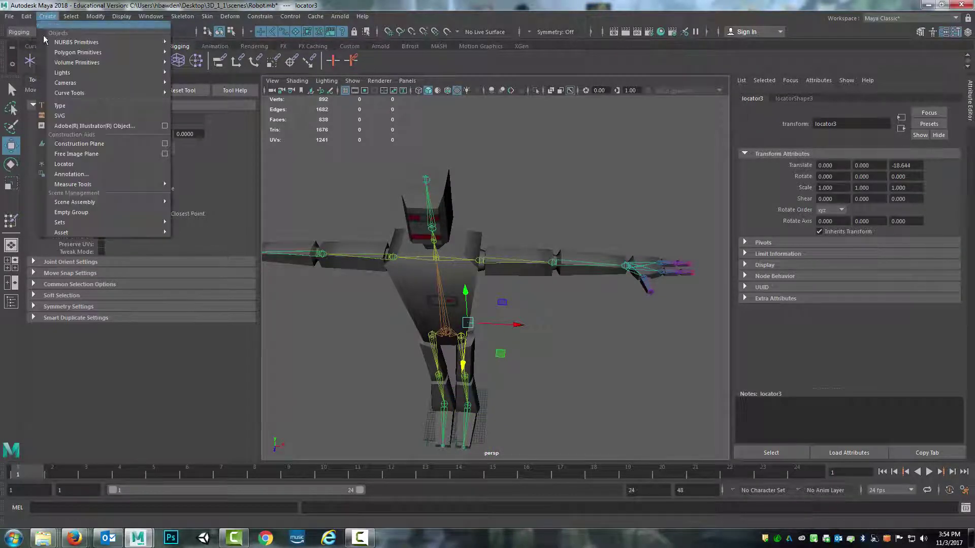
left_click(564, 202)
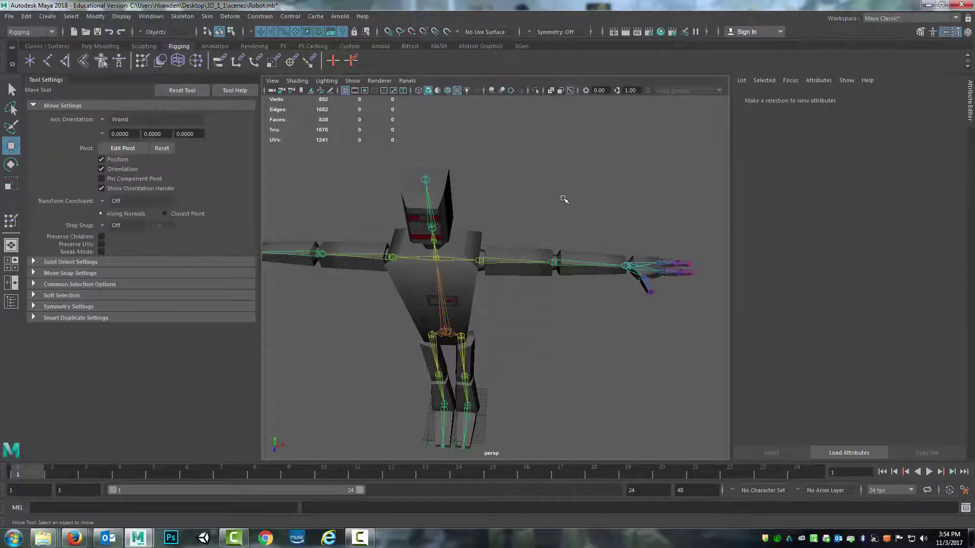
left_click_drag(562, 205, 459, 236, "alt")
key("ctrl+z")
- Align the new locator with the left elbow by moving it to about X 12.25 and Y 35.20
left_click_drag(546, 300, 449, 304, "alt")
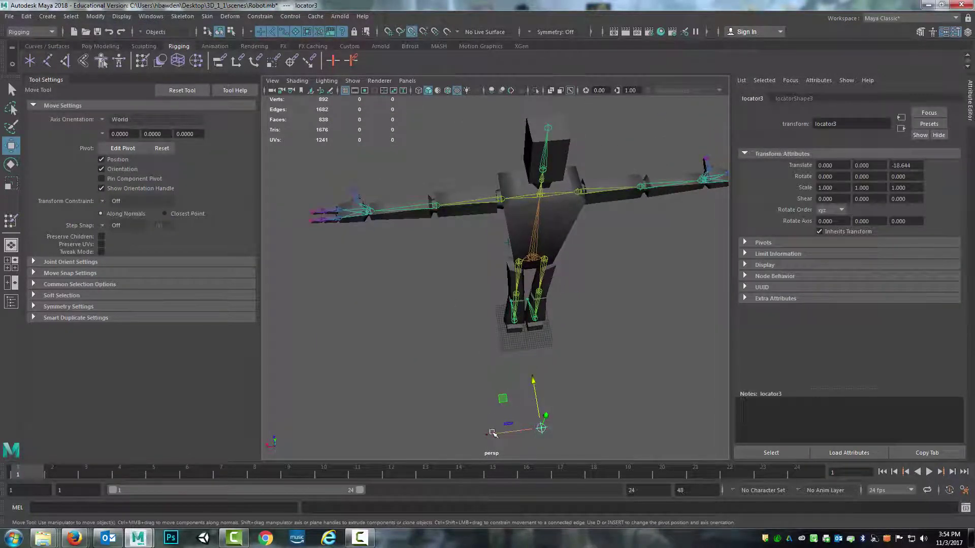
left_click_drag(492, 435, 477, 436)
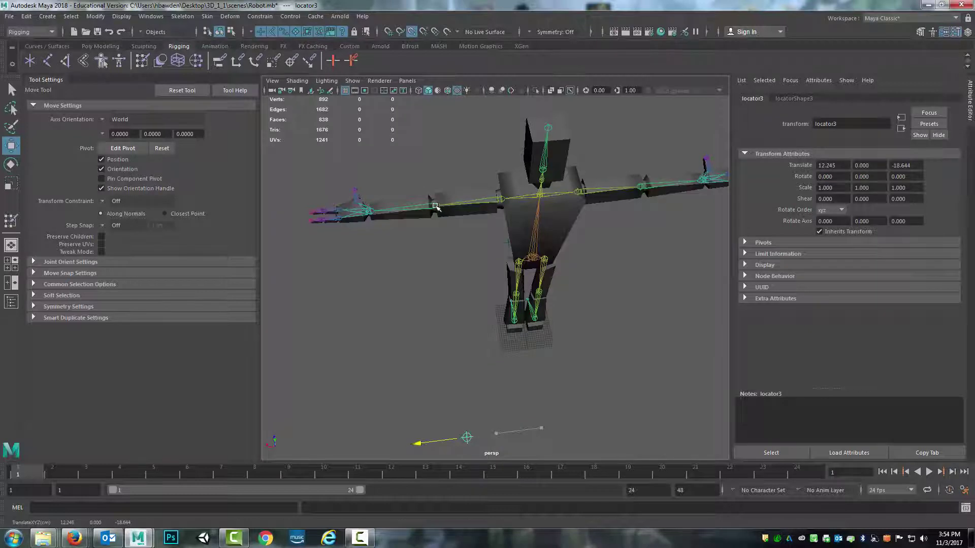
left_click_drag(497, 324, 501, 266, "alt")
scroll(496, 274, "up", 3)
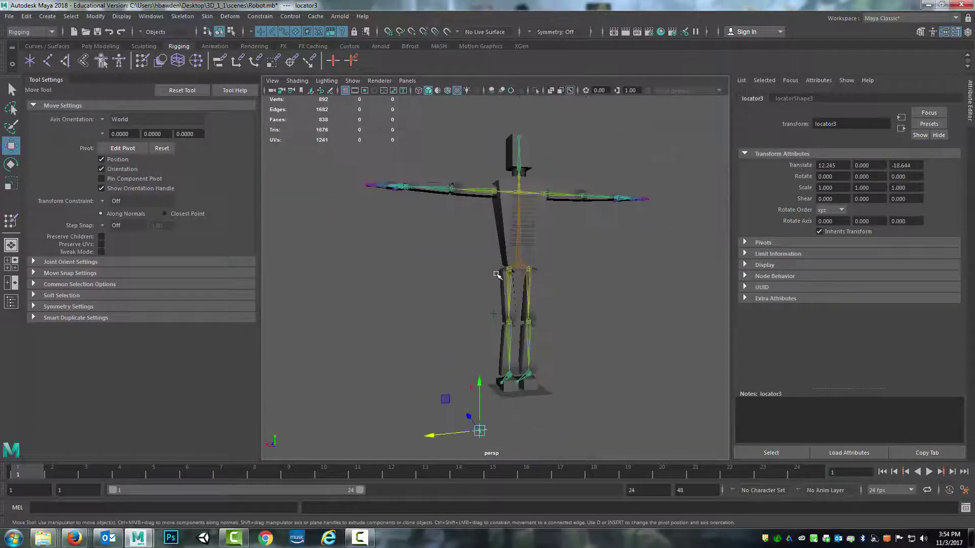
left_click_drag(479, 378, 448, 210)
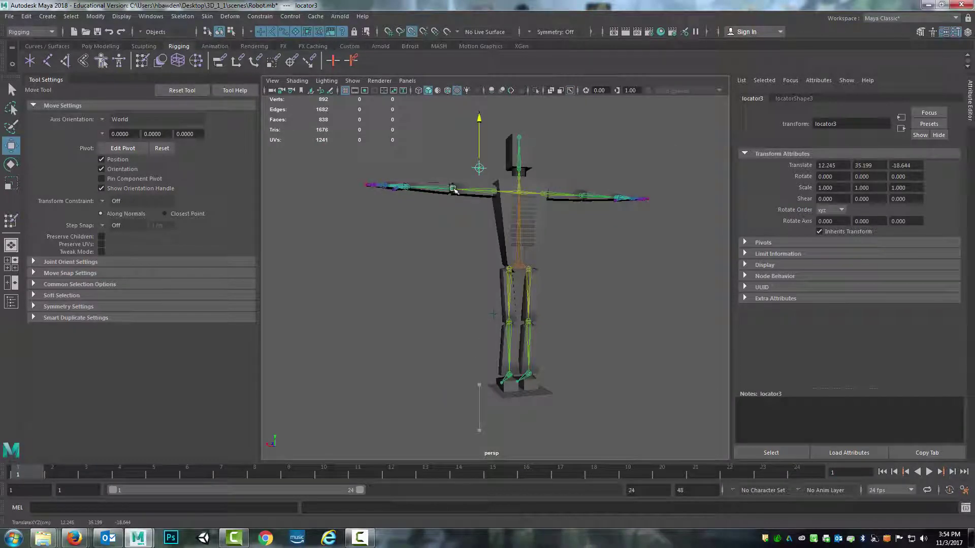
- Bring the left elbow's locator closer behind the arm, to about Z -9.62
left_click_drag(420, 135, 588, 299, "alt")
left_click_drag(553, 254, 495, 275)
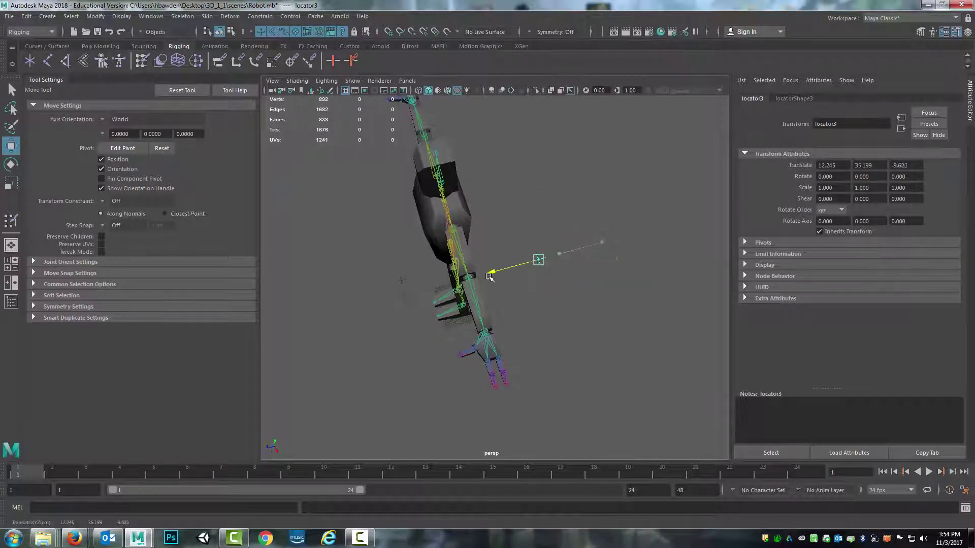
middle_click_drag(398, 278, 459, 285, "alt")
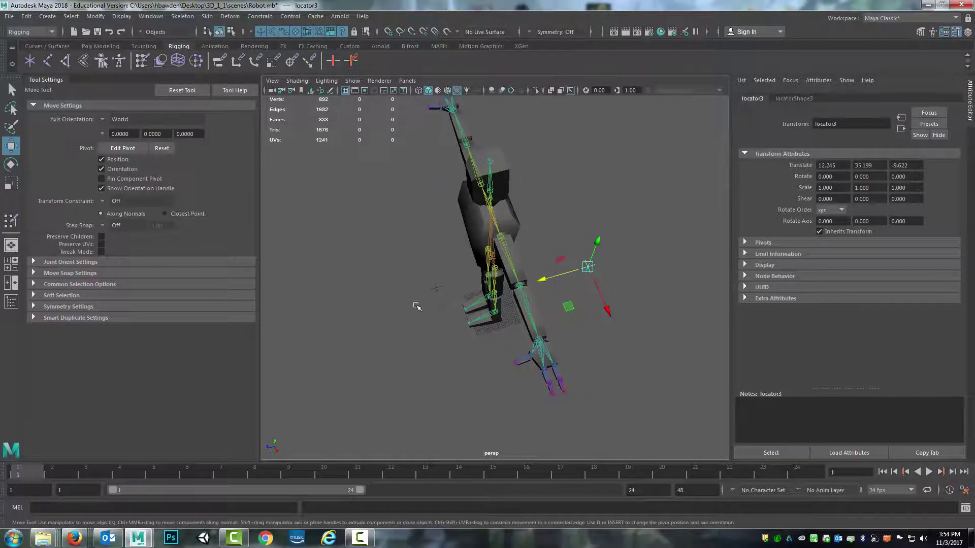
left_click_drag(416, 306, 502, 303, "alt")
left_click(528, 281)
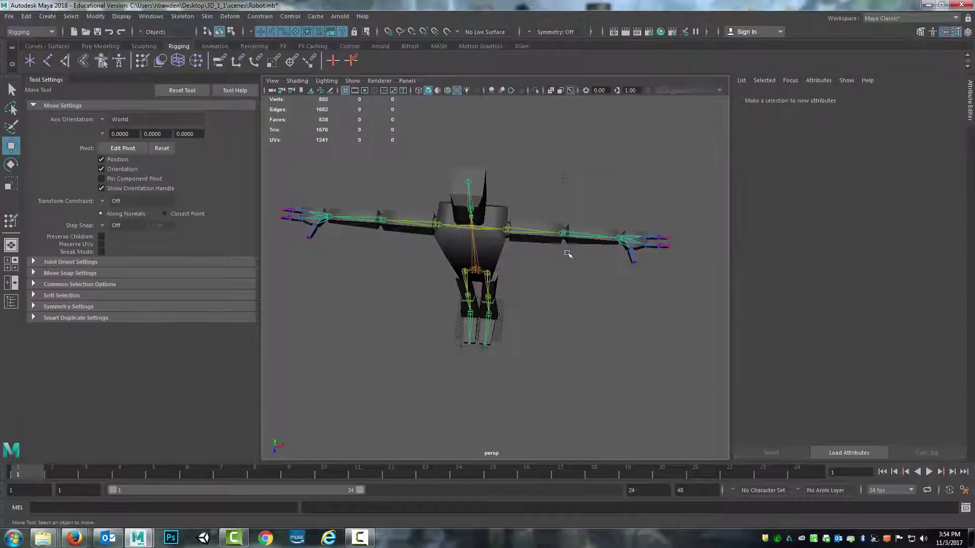
- Duplicate the left elbow's locator and move the copy sideways to sit behind the right elbow
left_click(562, 179)
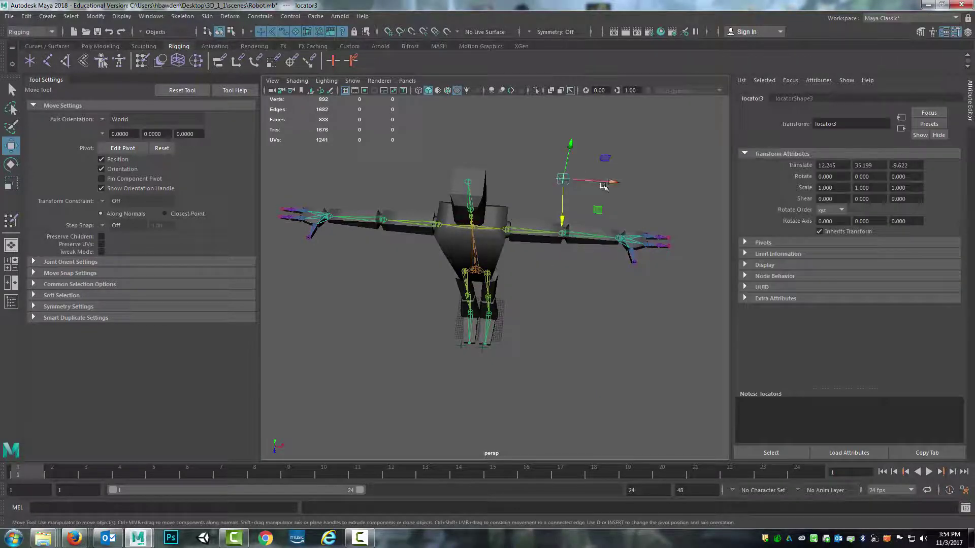
left_click_drag(609, 184, 483, 185)
key("ctrl+z")
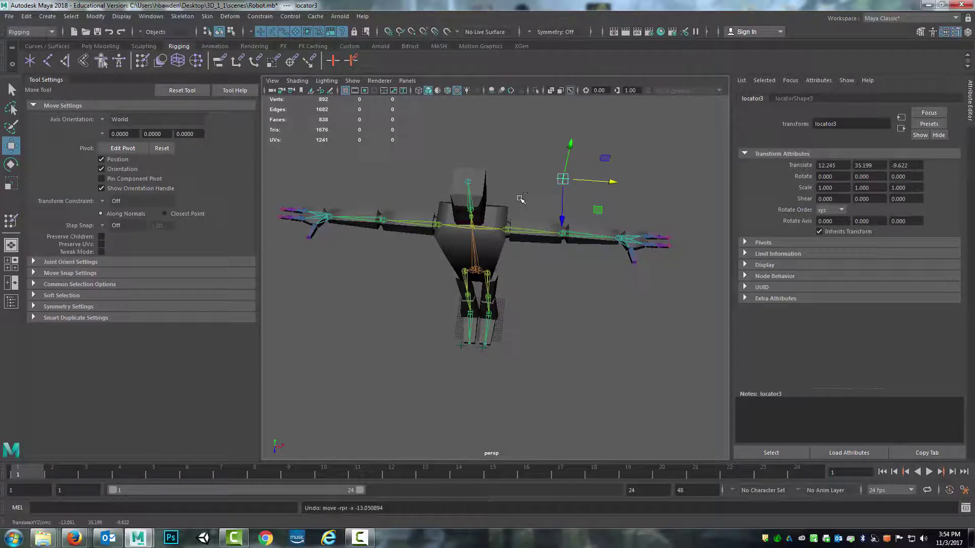
key("ctrl+d")
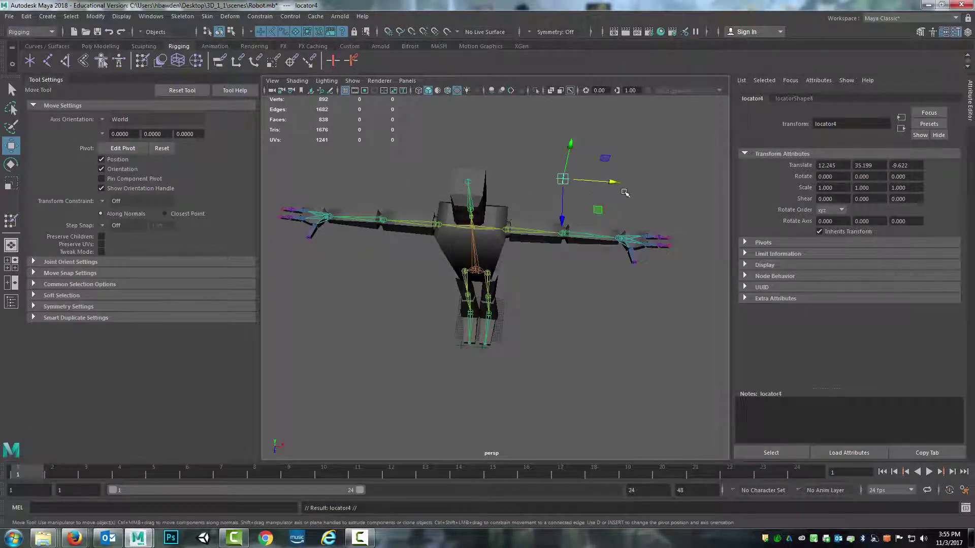
left_click_drag(613, 182, 507, 288)
- Constrain the left arm's IK handle to the left elbow locator with a Pole Vector constraint
left_click(534, 233)
left_click(508, 288)
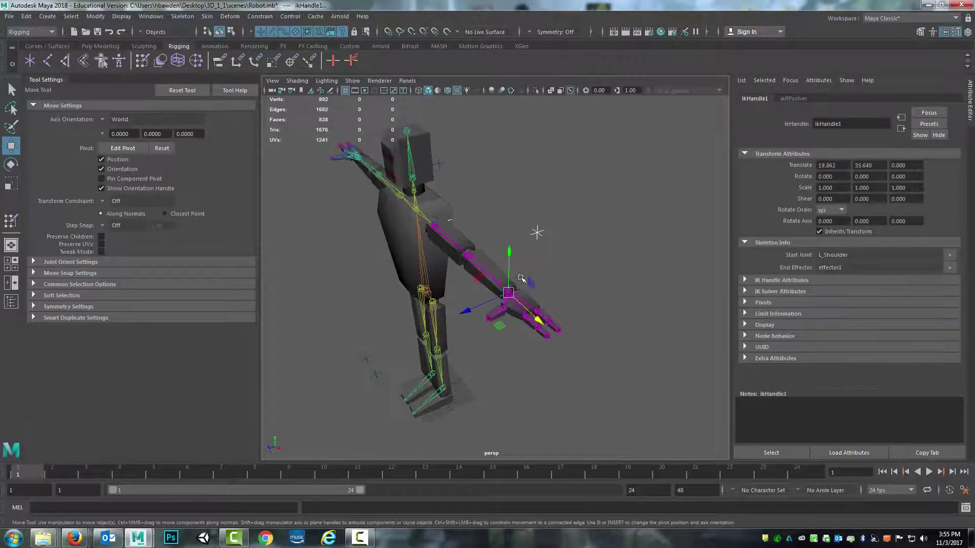
left_click(275, 17)
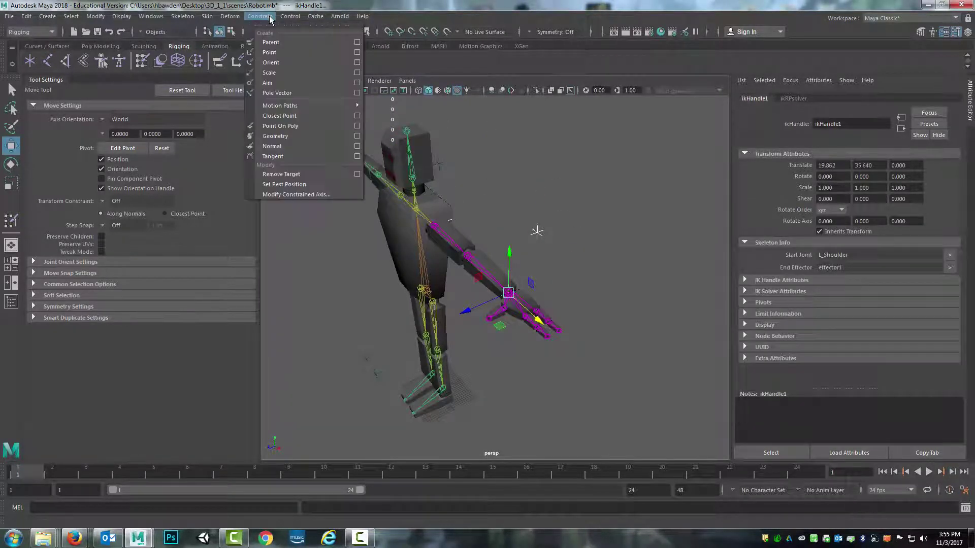
left_click(284, 93)
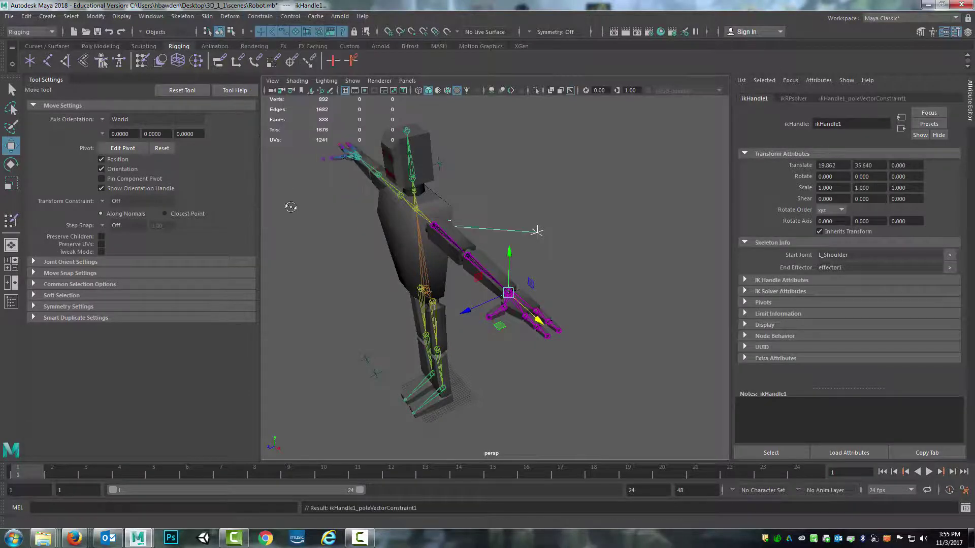
- Constrain the right arm's IK handle to the right elbow locator with a Pole Vector constraint
left_click_drag(305, 213, 422, 191, "alt")
middle_click_drag(479, 181, 547, 166, "alt")
left_click_drag(547, 166, 442, 251, "alt")
left_click(441, 250)
left_click(350, 319)
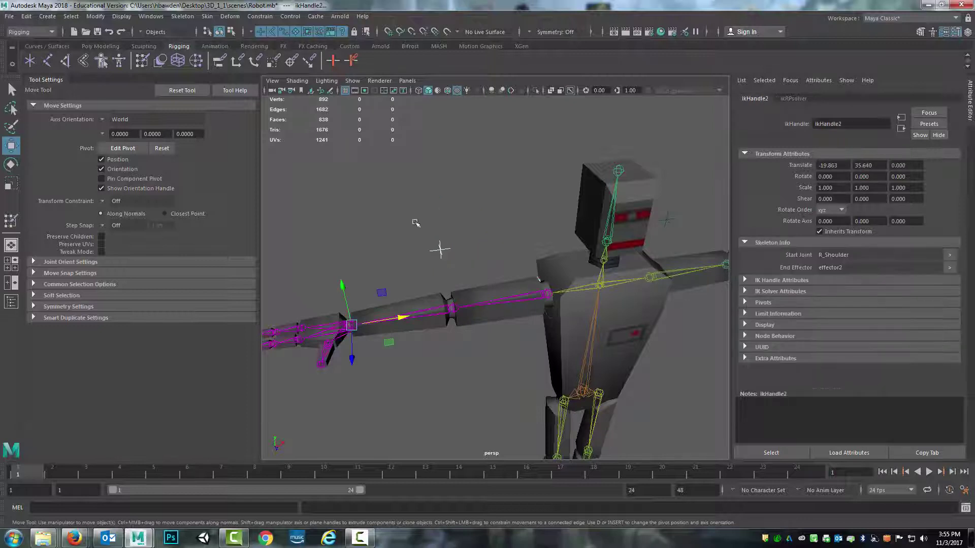
mouse_move(357, 147)
left_mouse_down("alt")
mouse_move(304, 153)
mouse_move(347, 154)
left_mouse_up("alt")
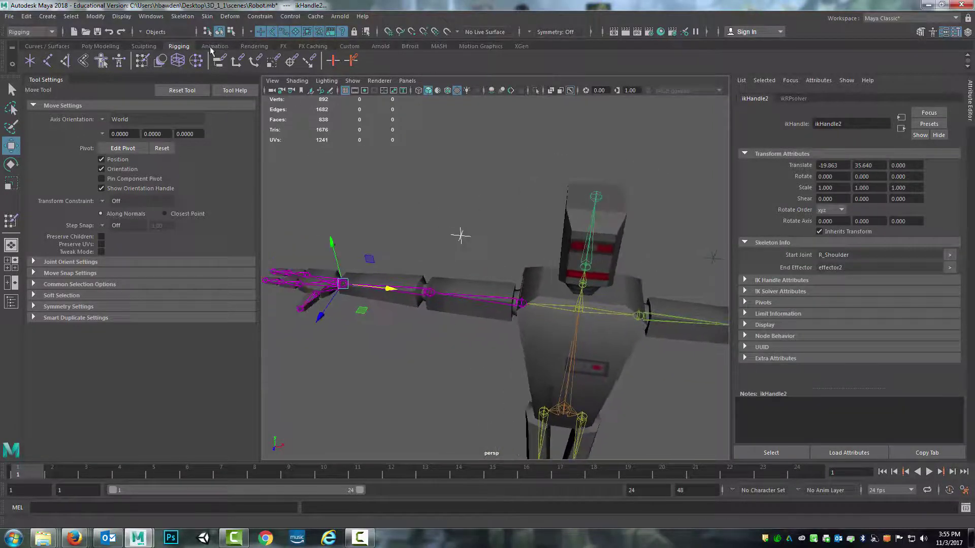
left_click(253, 19)
left_click(274, 91)
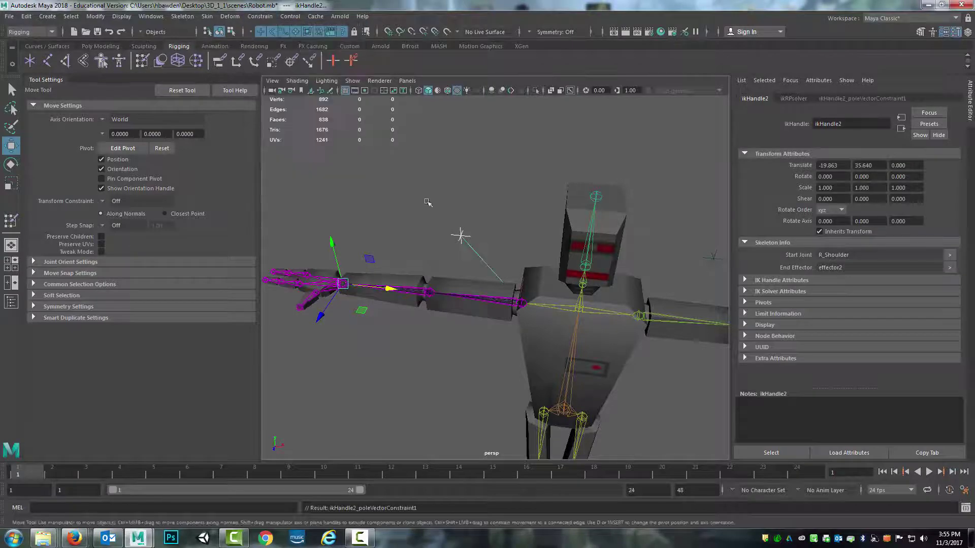
- Try bending the left arm by moving its IK handle in toward the torso
left_click_drag(595, 272, 559, 251, "alt")
scroll(525, 213, "down", 4)
scroll(566, 254, "up", 5)
left_click(628, 190)
key("e")
key("w")
left_click_drag(628, 193, 523, 171)
- Try swinging the bent left elbow by moving its pole vector locator to about X 6.78
left_click(556, 150)
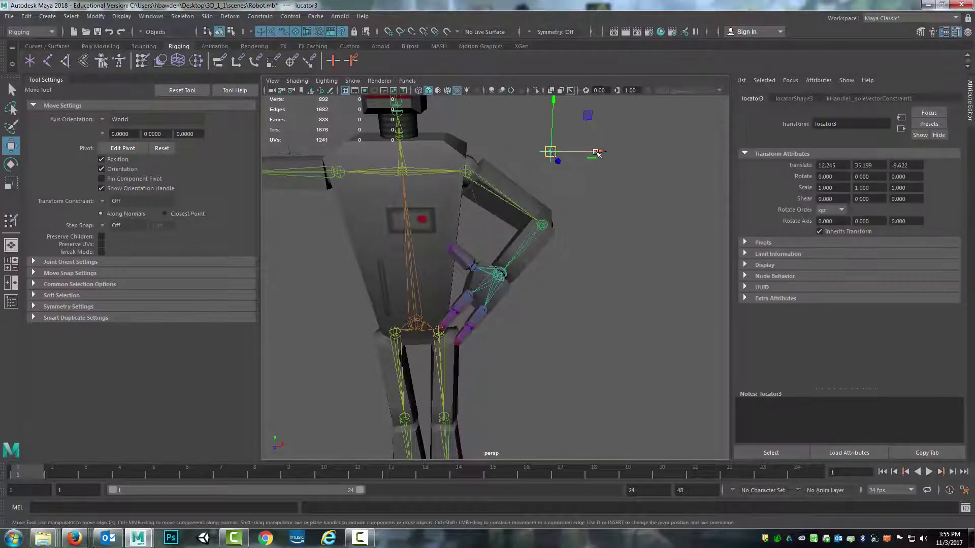
left_click_drag(596, 152, 535, 164)
right_click_drag(535, 164, 600, 222, "alt")
left_click_drag(601, 222, 497, 228, "alt")
middle_click_drag(496, 228, 569, 231, "alt")
right_click_drag(503, 236, 537, 242, "alt")
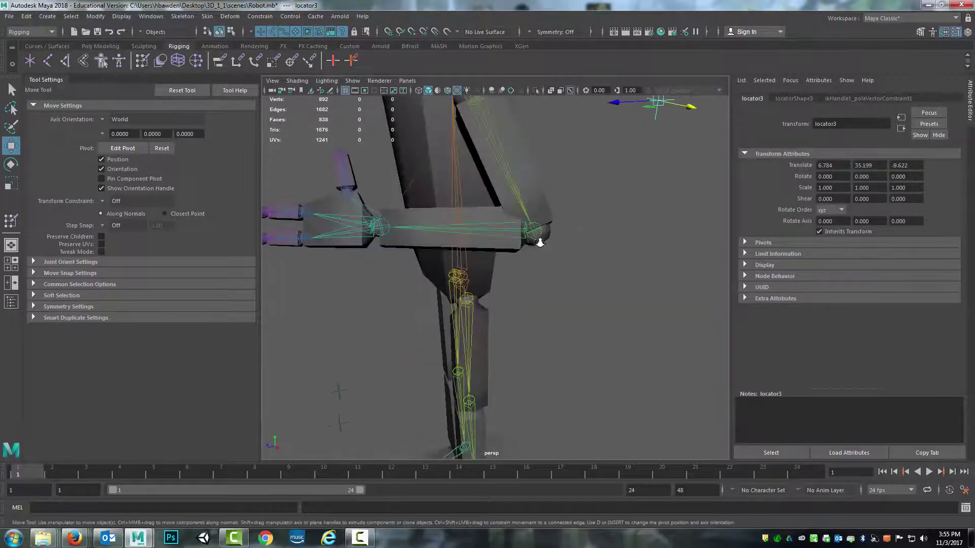
scroll(537, 243, "down", 5)
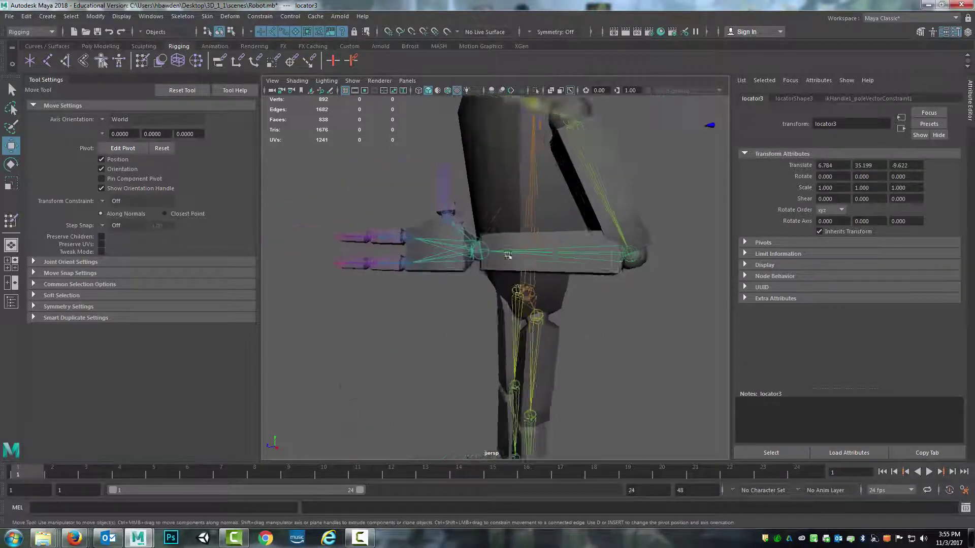
- Try moving the left wrist's IK handle behind the torso, and undo all the arm test moves
left_click(470, 254)
middle_click_drag(435, 227, 539, 293)
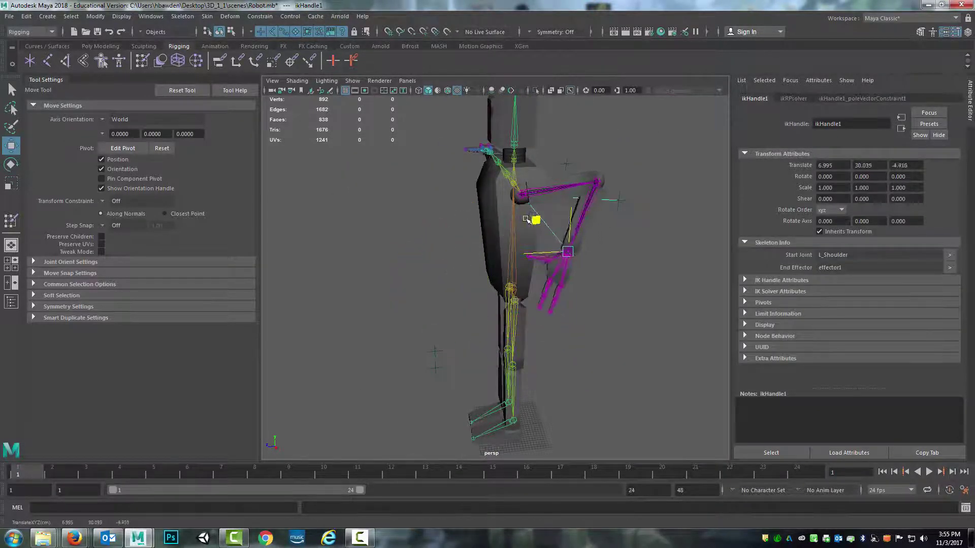
left_click_drag(524, 219, 596, 231)
key("ctrl+z")
key("ctrl+z")
key("ctrl+z")
key("ctrl+z")
key("ctrl+z")
- Turn off the X-ray display of the joints in the perspective view
left_click_drag(488, 235, 573, 266, "alt")
left_click(573, 266)
scroll(571, 266, "up", 5)
scroll(571, 266, "down", 6)
left_click_drag(621, 323, 547, 279, "alt")
middle_click_drag(546, 279, 555, 259, "alt")
left_click_drag(555, 259, 513, 298, "alt")
left_click(569, 87)
scroll(527, 298, "up", 5)
scroll(515, 284, "down", 5)
left_click(505, 293)
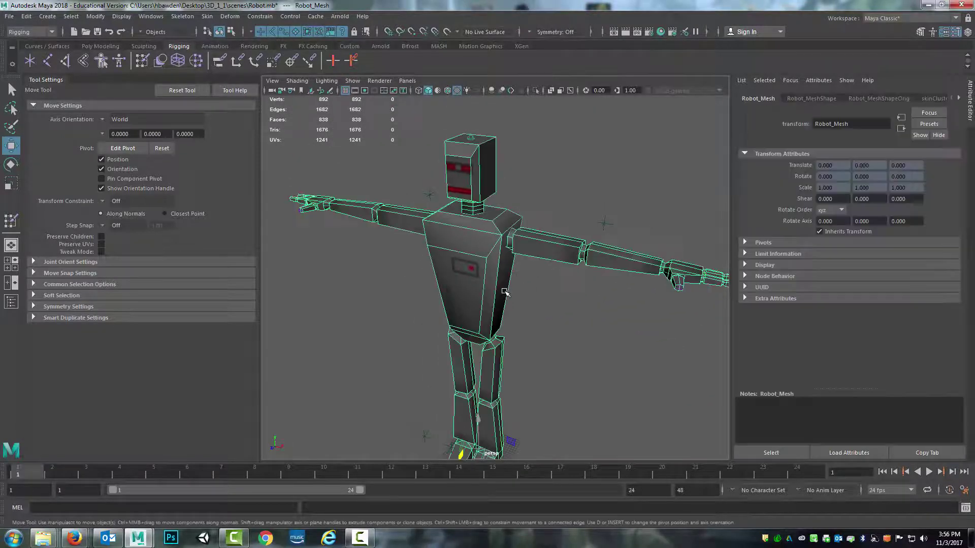
scroll(505, 293, "down", 4)
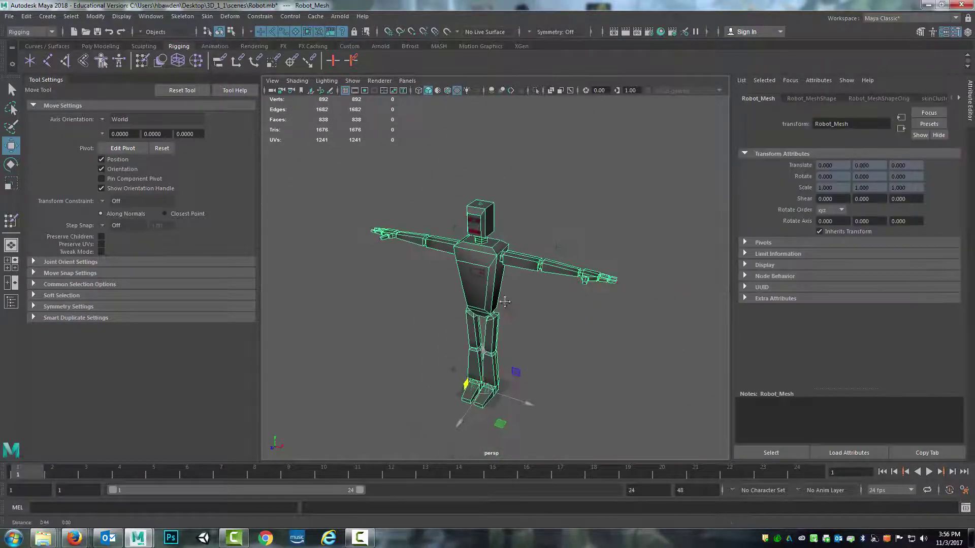
scroll(511, 309, "up", 5)
left_click(516, 335)
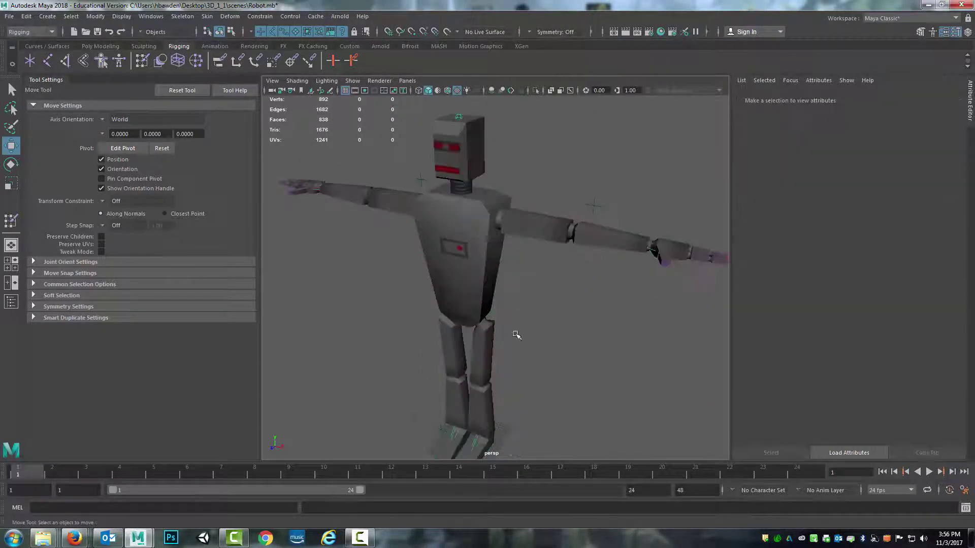
- Try rotating the left leg's IK handle about X by about -44 degrees to test the foot
middle_click_drag(509, 394, 525, 257, "alt")
scroll(523, 305, "up", 5)
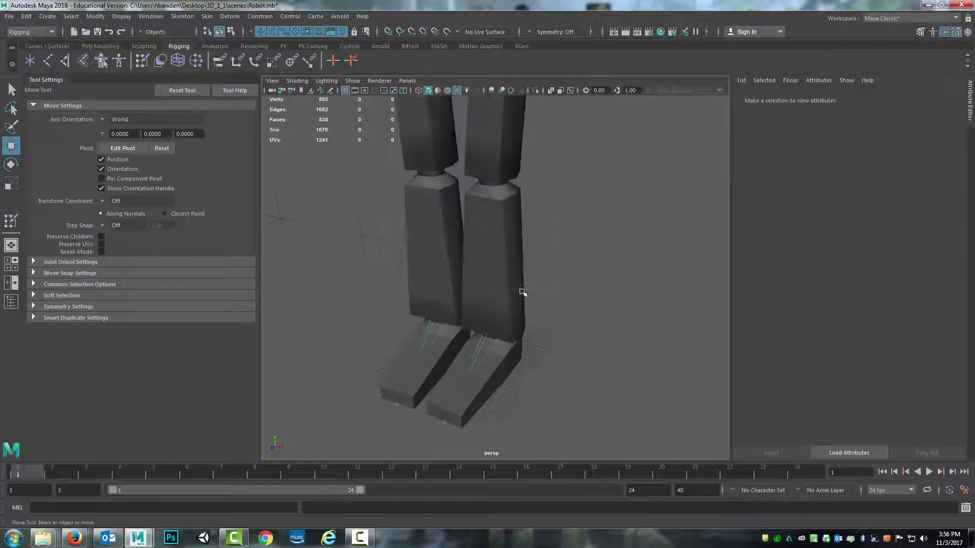
middle_click_drag(526, 364, 531, 324, "alt")
left_click_drag(604, 325, 541, 326, "alt")
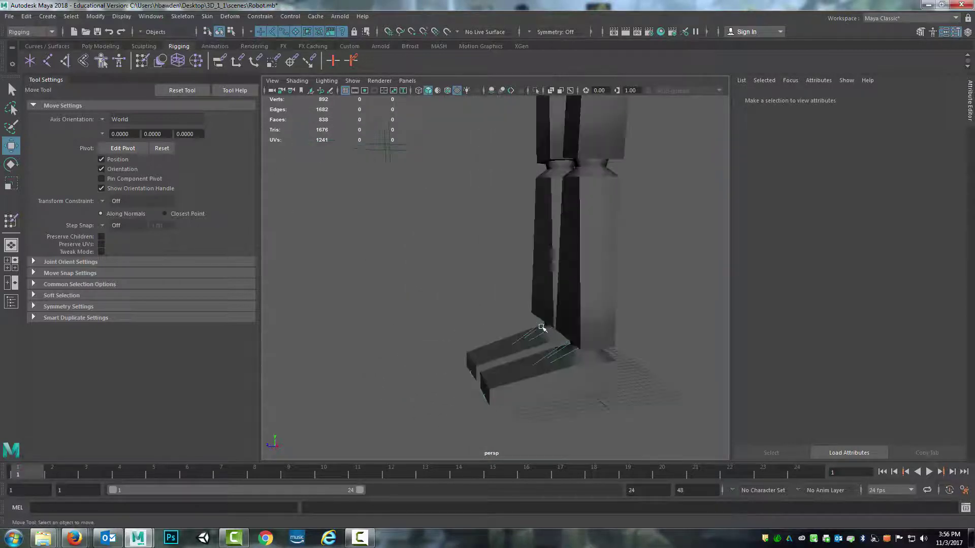
left_click(542, 328)
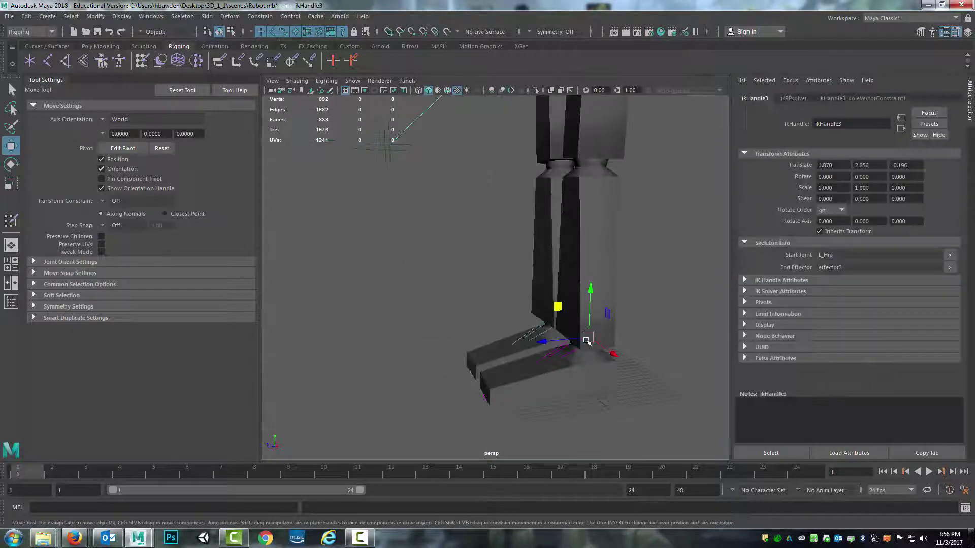
key("e")
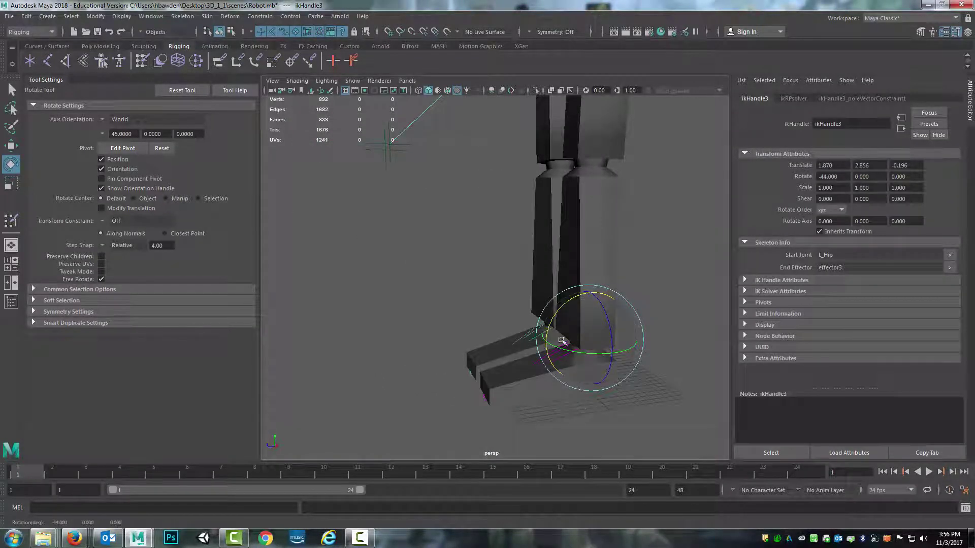
left_click(571, 389)
- Select the left ankle joint, try rotating it to move the foot, and undo the rotation
left_click(541, 350)
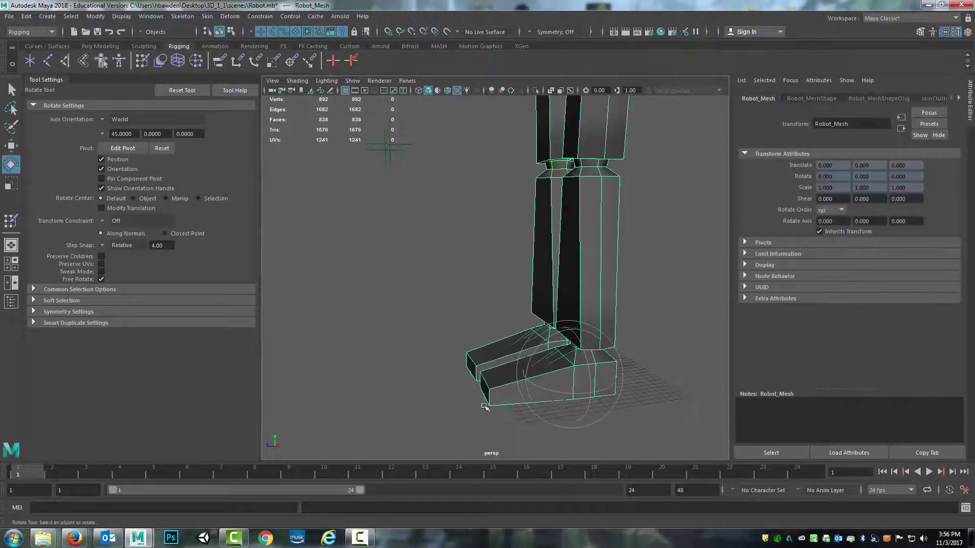
left_click(518, 375)
left_click(562, 327)
left_click_drag(563, 327, 547, 309)
scroll(574, 313, "up", 3)
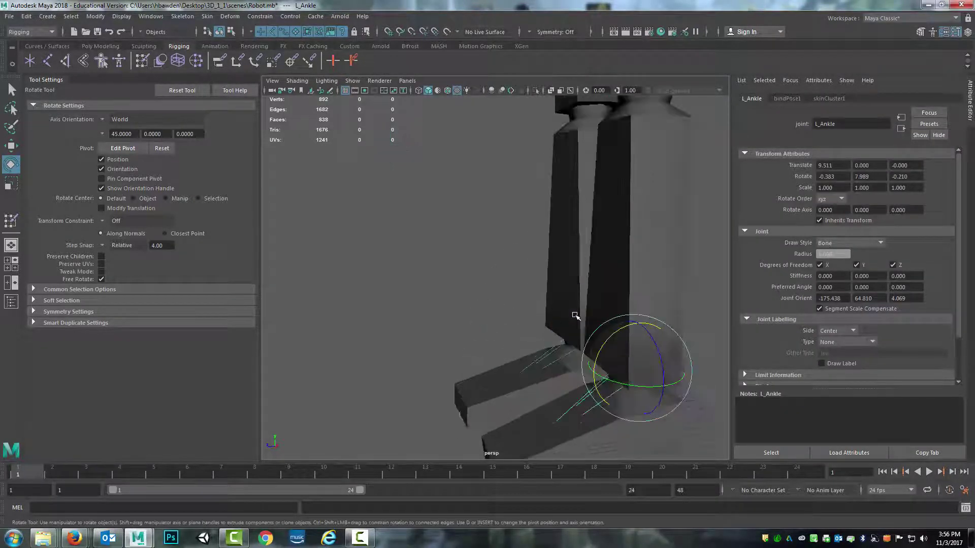
scroll(572, 317, "down", 6)
key("ctrl+z")
scroll(417, 381, "up", 4)
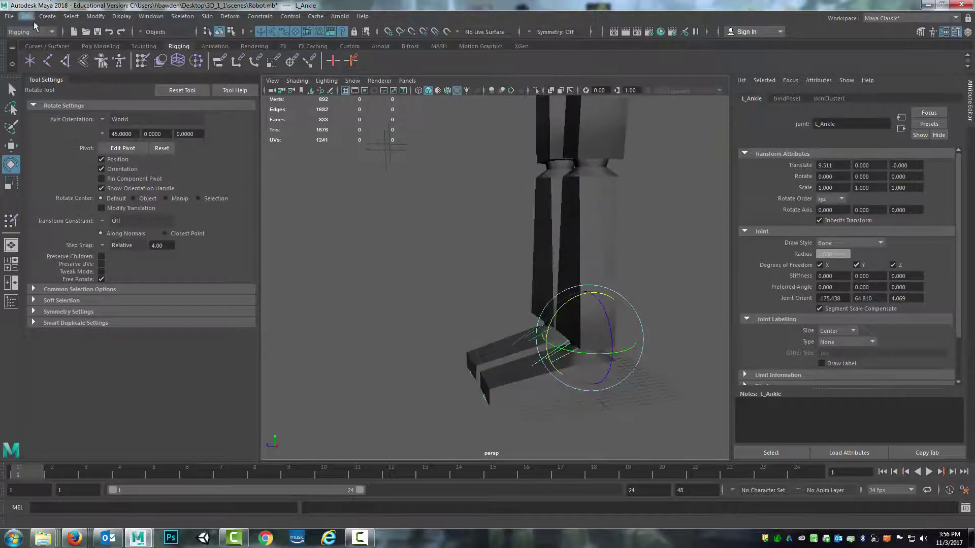
- Create a Rotate-Plane IK handle from the left ankle joint to the joint at the left foot's tip, working in wireframe
left_click(66, 61)
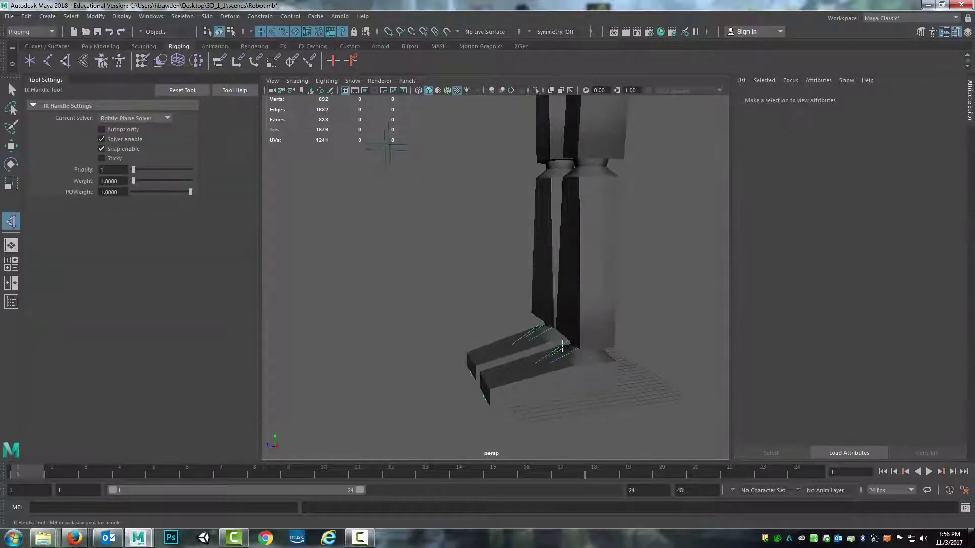
key("4")
left_click(584, 339)
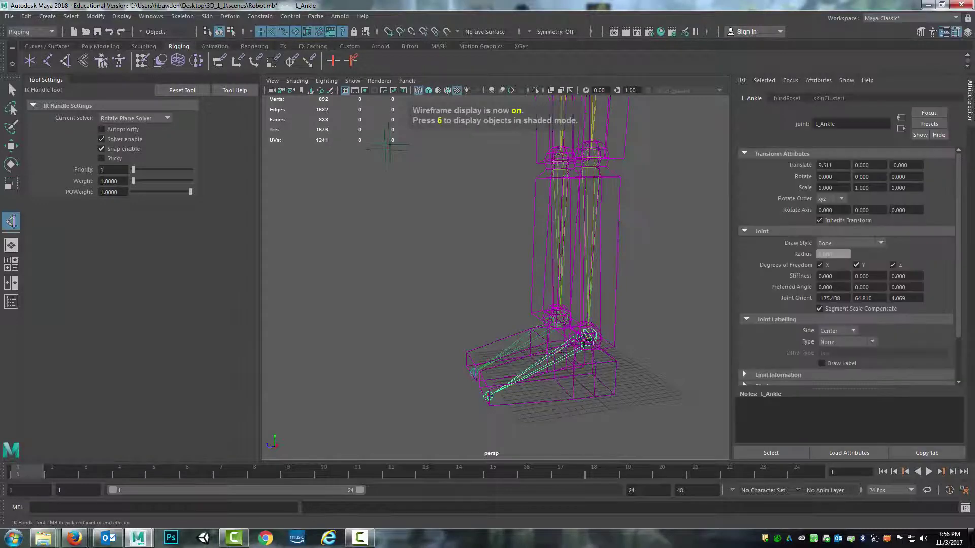
left_click(491, 395)
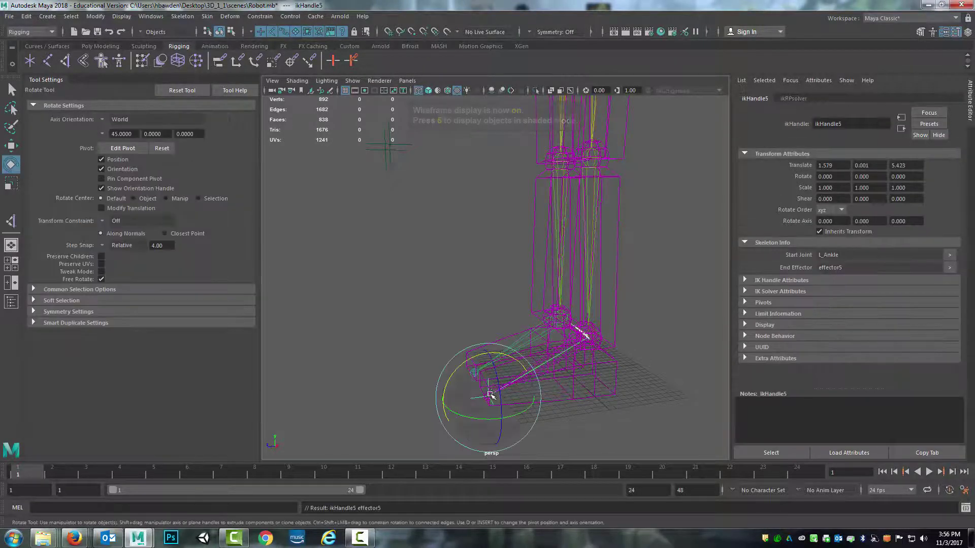
key("w")
left_click_drag(467, 398, 446, 387, "alt")
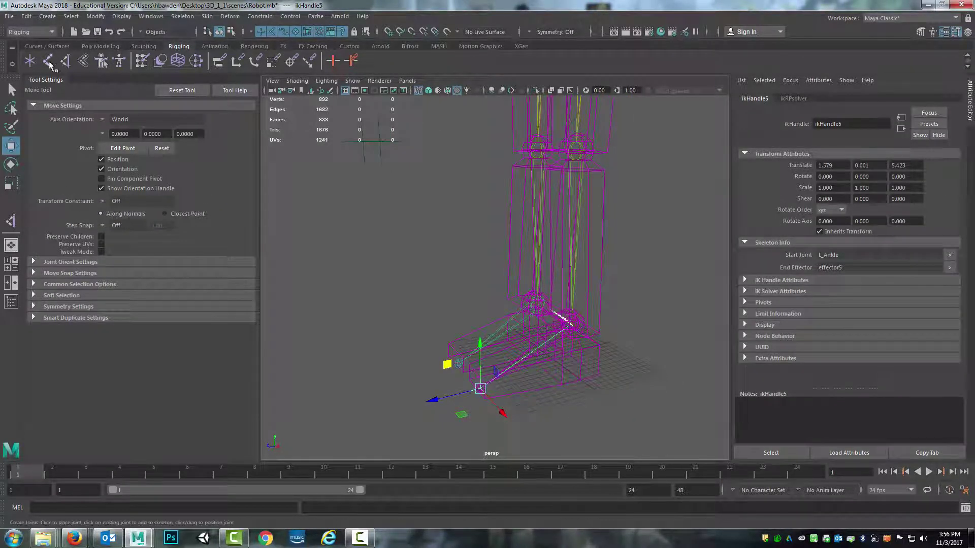
- Create a matching IK handle from the right ankle to the right foot's tip, and return to shaded display
left_click(65, 60)
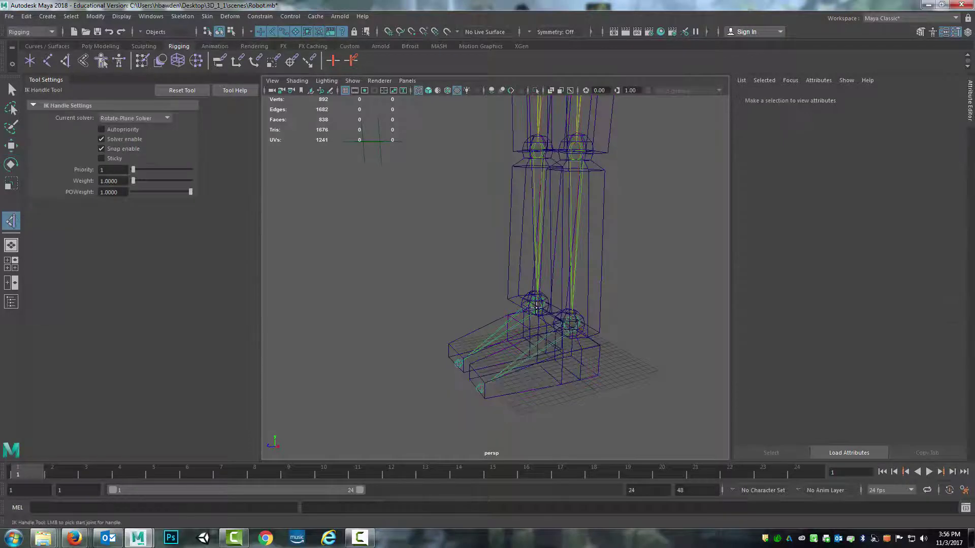
left_click(535, 308)
left_click(458, 363)
key("w")
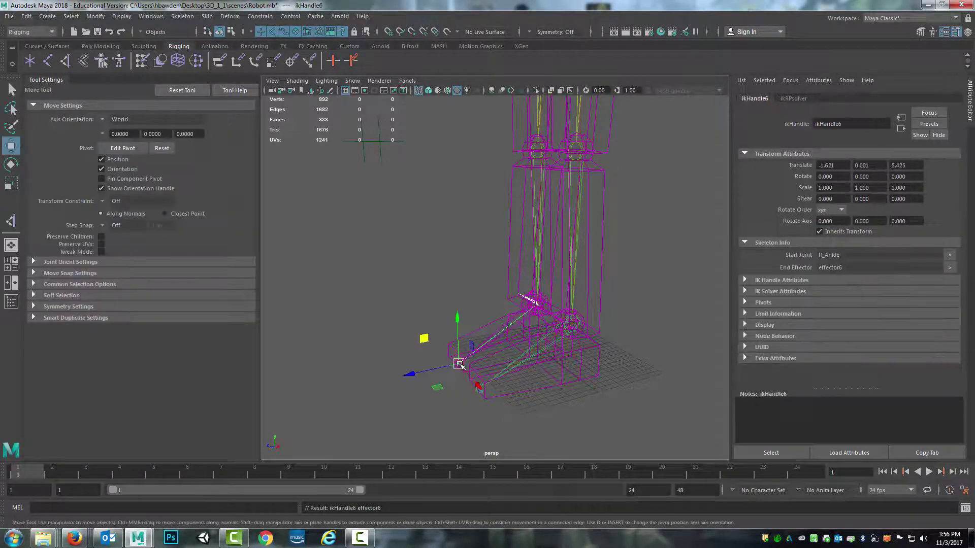
key("e")
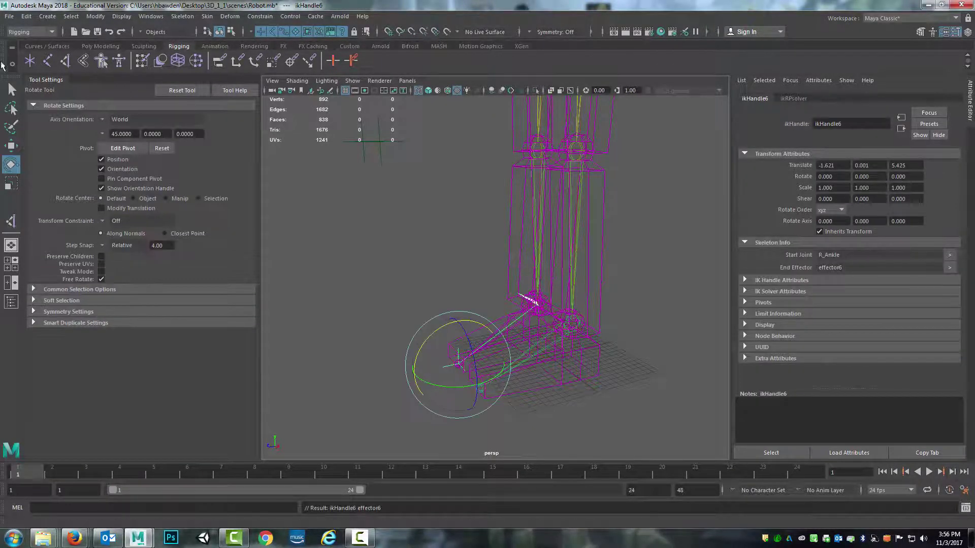
key("q")
key("5")
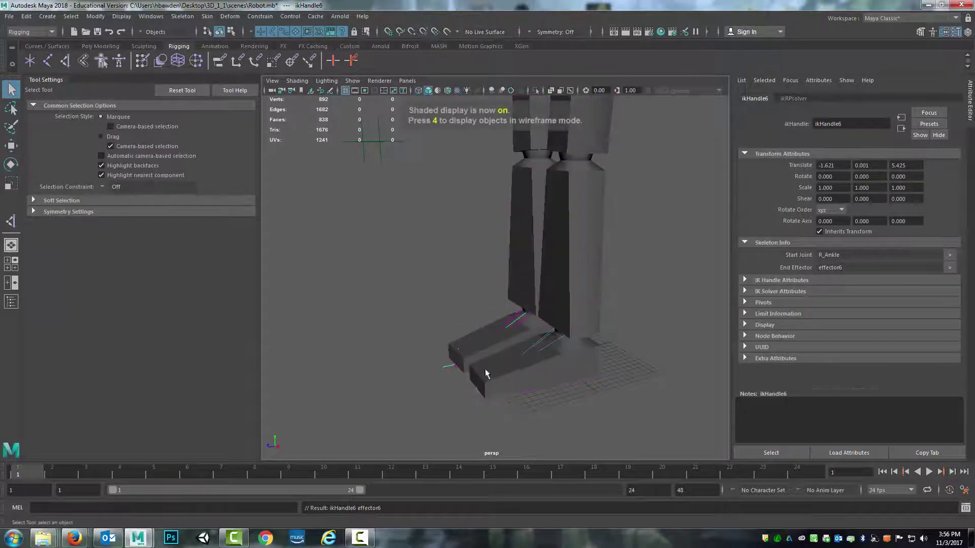
- Try moving the left foot's IK handle up to about 1.36 in Y and 5.92 in Z to tilt the foot
left_click(470, 396)
key("e")
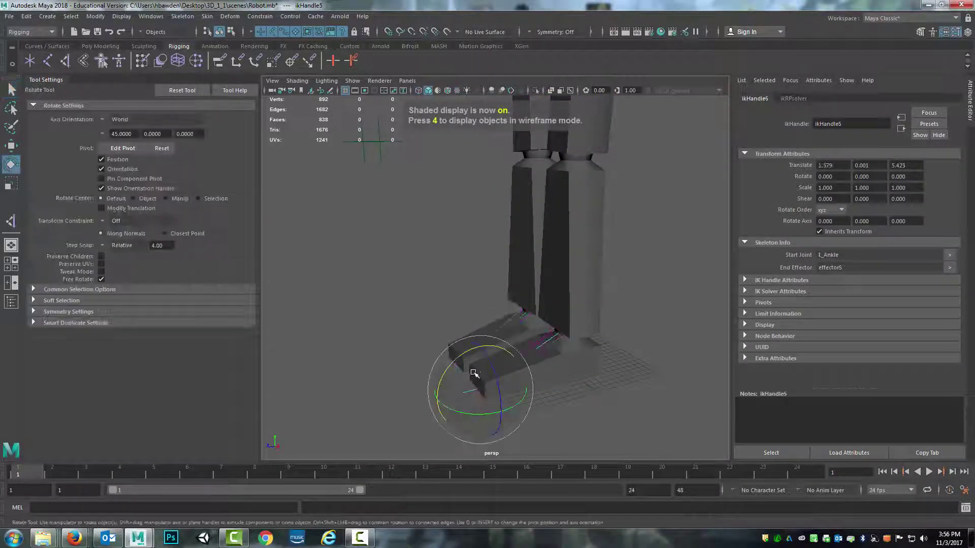
key("w")
mouse_move(480, 341)
left_mouse_down()
mouse_move(481, 244)
mouse_move(489, 432)
mouse_move(486, 266)
mouse_move(485, 351)
left_mouse_up()
scroll(522, 209, "down", 5)
middle_click_drag(522, 209, 506, 251, "alt")
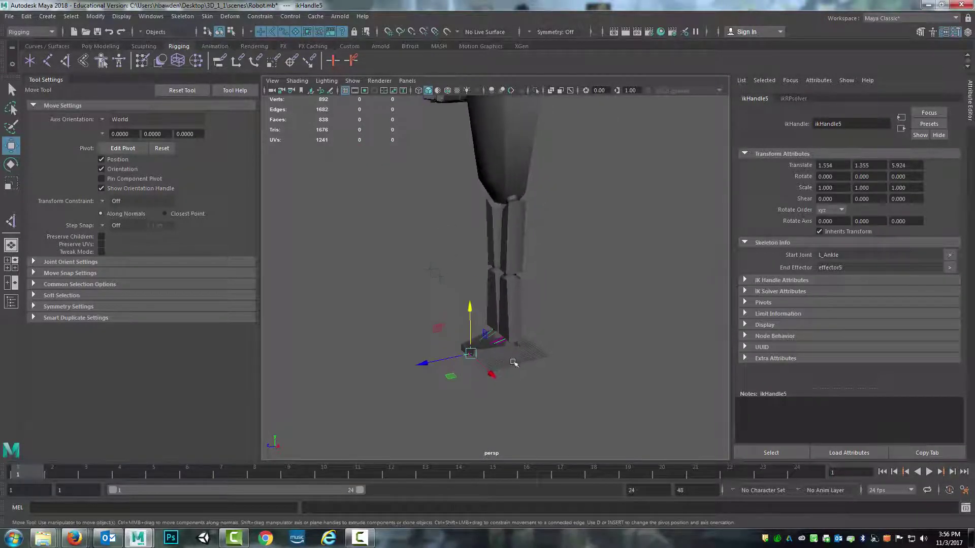
- Try raising the left leg's IK handle to about 13.3 in Y and moving the left foot's IK handle to swing the foot
left_click(511, 338)
left_click_drag(503, 322, 484, 233, "alt")
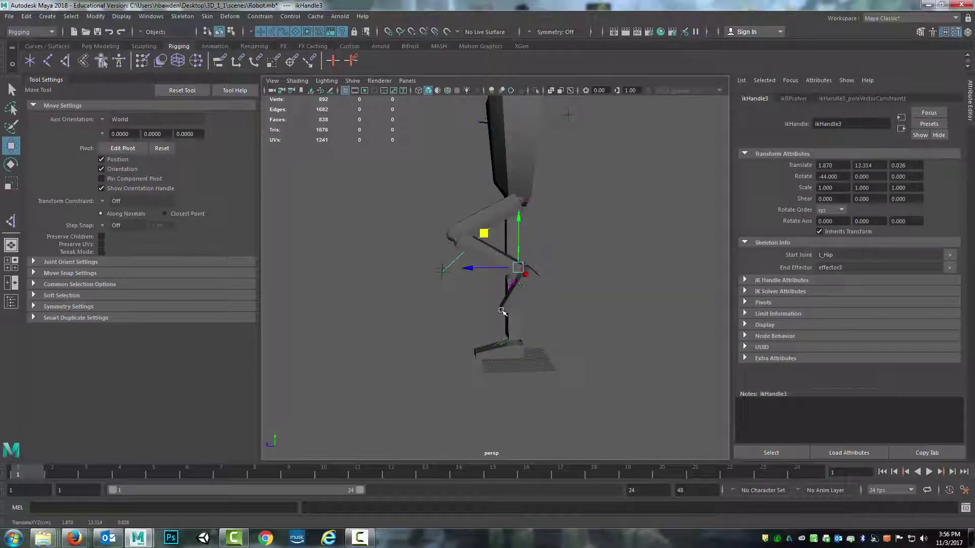
left_click(501, 312)
left_click_drag(457, 315, 510, 315)
- Undo all the test moves of the left leg's and left foot's IK handles
key("ctrl+z")
key("ctrl+z")
key("ctrl+z")
key("ctrl+z")
key("ctrl+z")
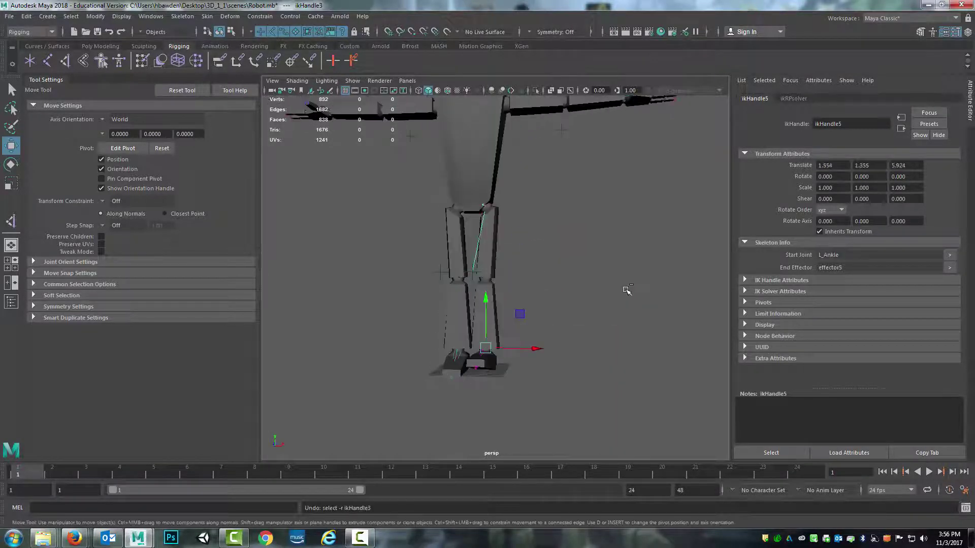
key("ctrl+z")
key("ctrl+z")
key("ctrl+z")
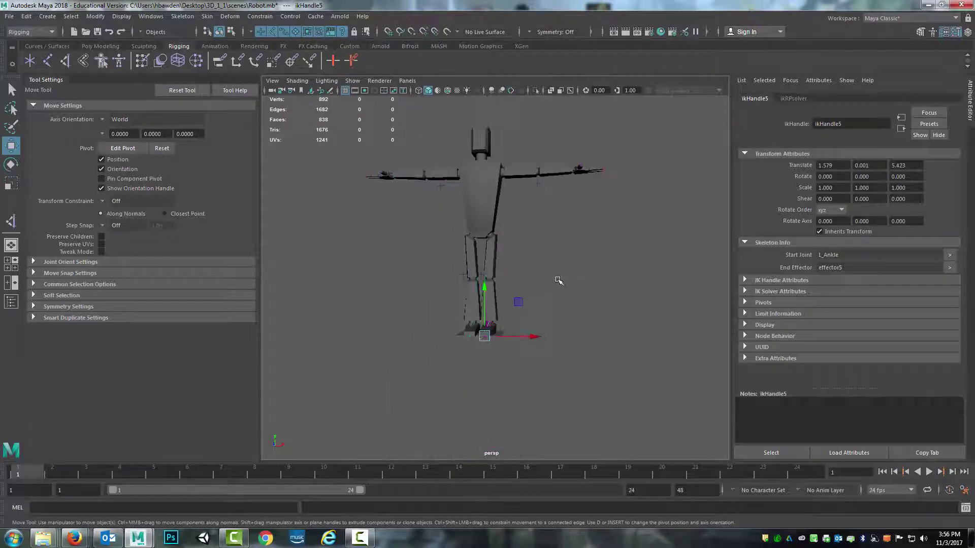
key("ctrl+z")
key("ctrl+z")
key("ctrl+z")
key("ctrl+z")
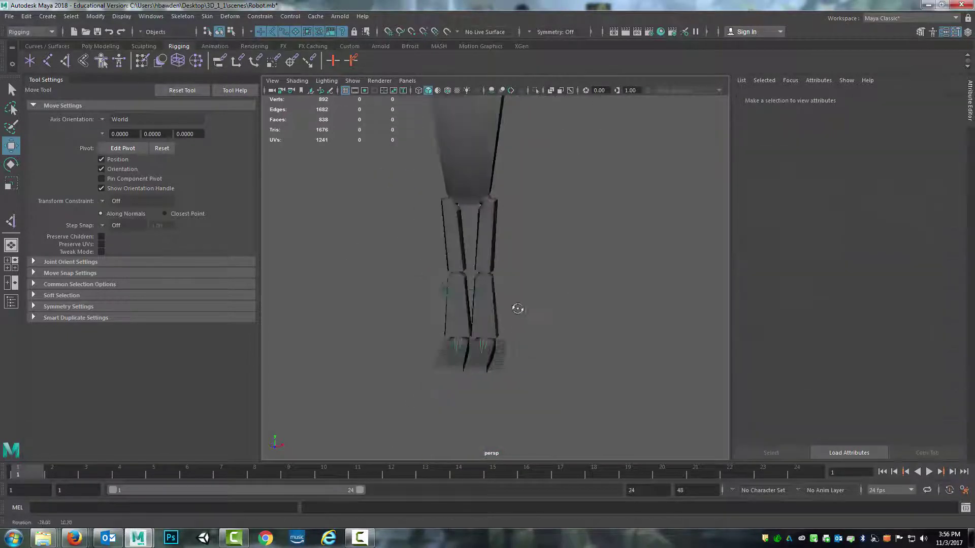
- Try raising the left leg's IK handle to about 8.27 in Y to bend the knee
scroll(557, 325, "up", 5)
middle_click_drag(559, 330, 553, 226, "alt")
scroll(551, 244, "down", 3)
left_click_drag(544, 282, 490, 282, "alt")
left_click(529, 318)
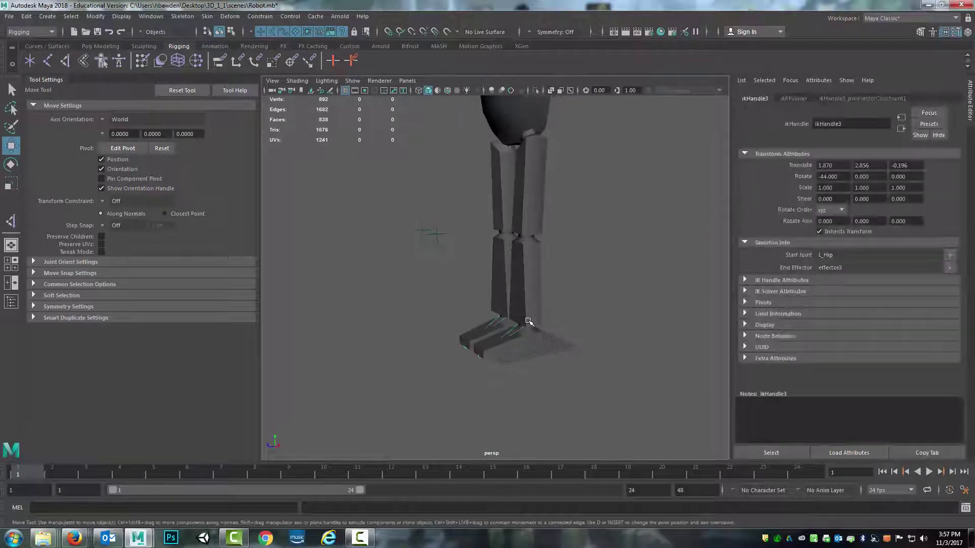
mouse_move(466, 327)
left_mouse_down("alt")
mouse_move(500, 327)
mouse_move(477, 331)
left_mouse_up("alt")
middle_click_drag(511, 223, 455, 239, "alt")
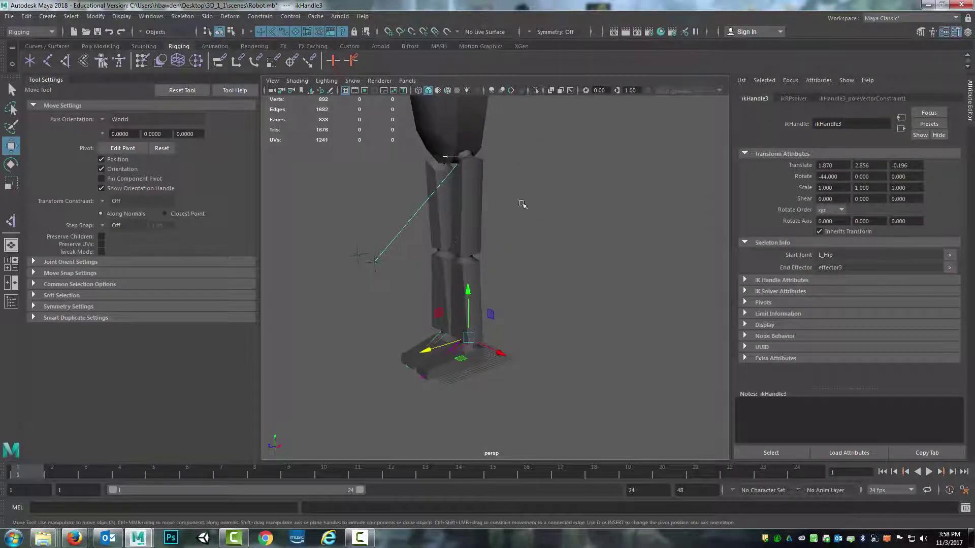
left_click_drag(453, 250, 425, 261, "alt")
middle_click_drag(479, 287, 479, 281, "alt")
left_click_drag(479, 282, 456, 279)
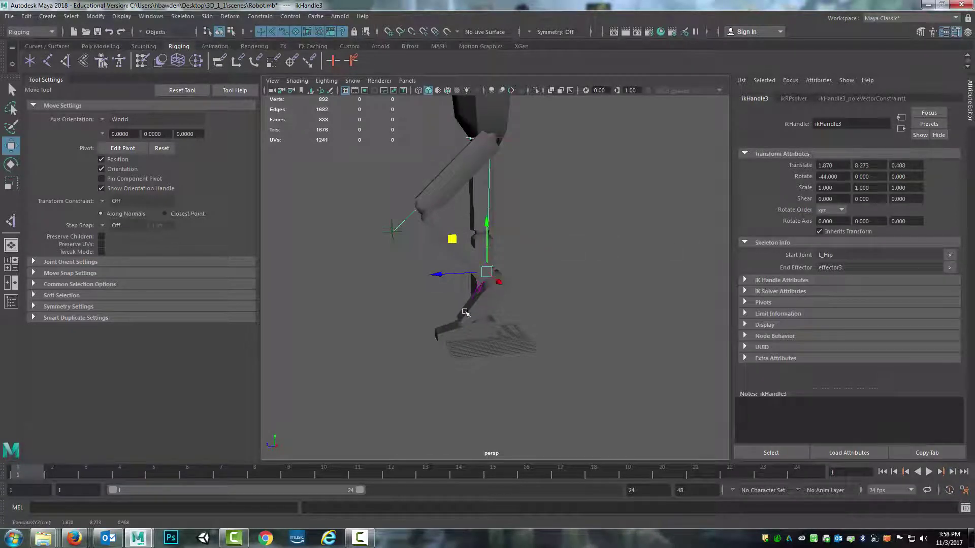
- Try moving the left foot's IK handle forward, and undo this and the leg's test move
left_click(462, 325)
left_click_drag(417, 333, 339, 327)
key("ctrl+z")
key("ctrl+z")
key("ctrl+z")
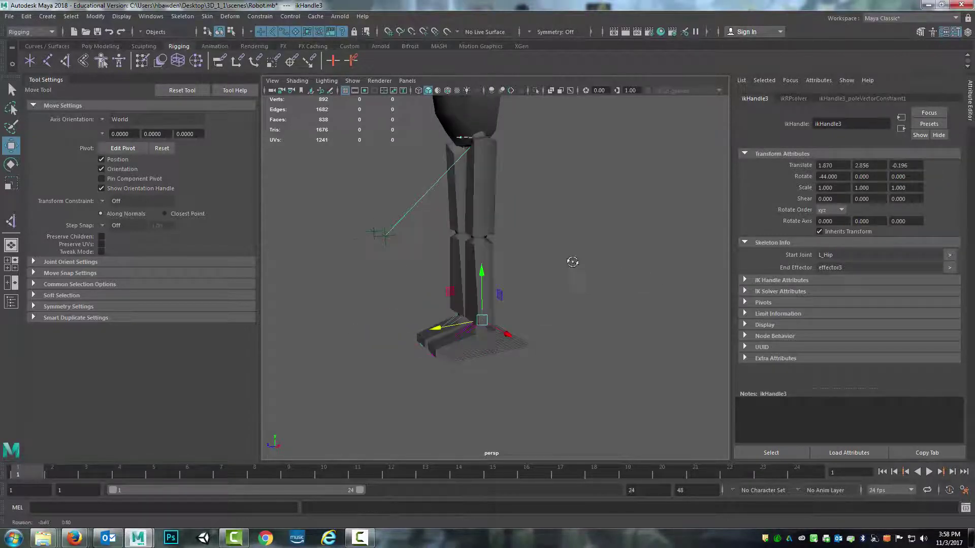
- Deselect the left leg's IK handle and show the whole robot shaded with texture maps
left_click_drag(581, 261, 629, 261, "alt")
middle_click_drag(557, 181, 570, 294, "alt")
scroll(568, 295, "down", 5)
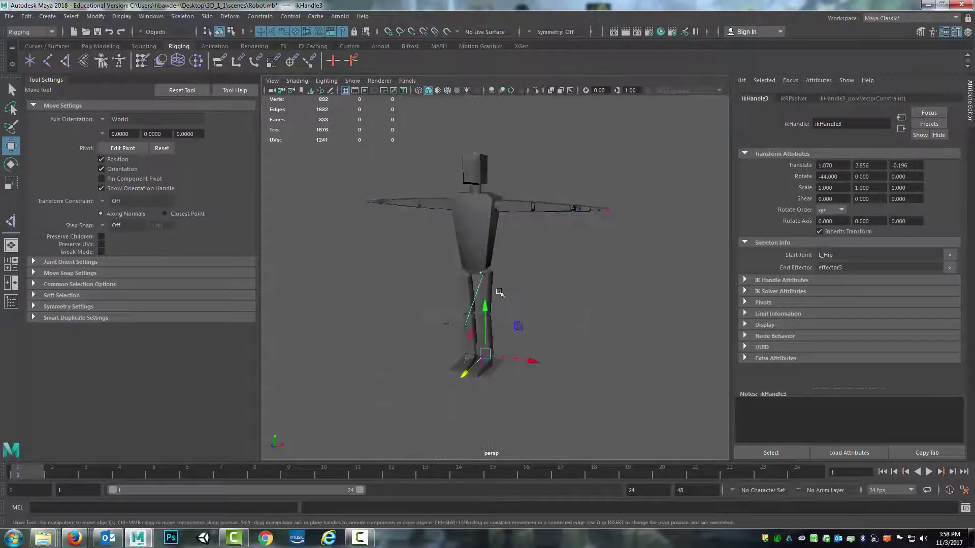
left_click(547, 294)
mouse_move(508, 291)
left_mouse_down("alt")
mouse_move(546, 290)
mouse_move(525, 291)
mouse_move(518, 251)
left_mouse_up("alt")
key("6")
scroll(555, 277, "up", 5)
scroll(555, 277, "down", 4)
middle_click_drag(518, 250, 527, 309, "alt")
scroll(527, 308, "up", 5)
scroll(517, 306, "down", 5)
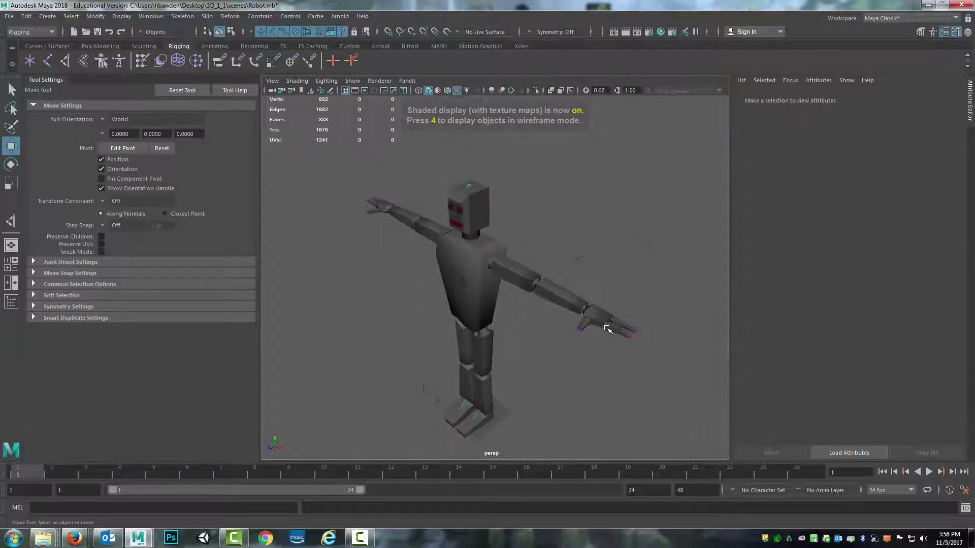
left_click(587, 307)
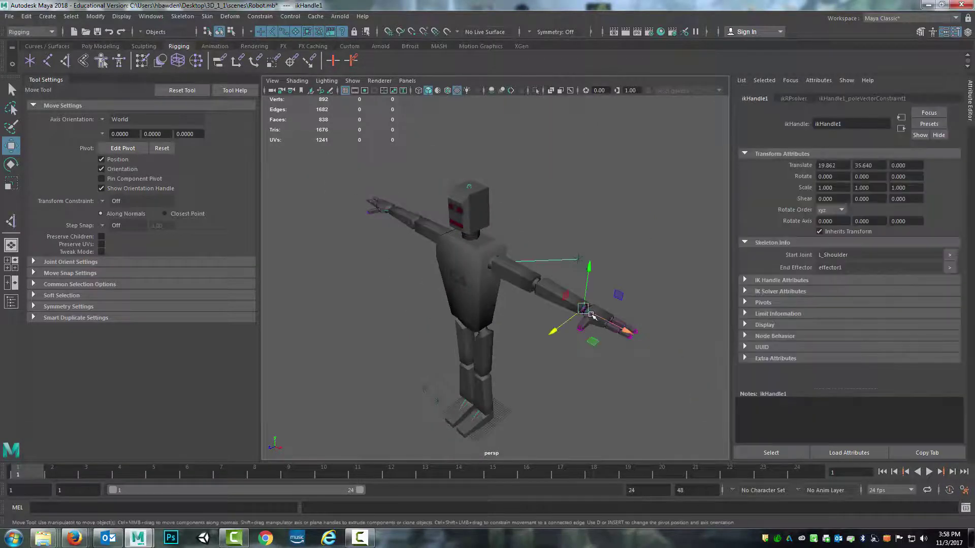
left_click(519, 332)
scroll(549, 321, "up", 4)
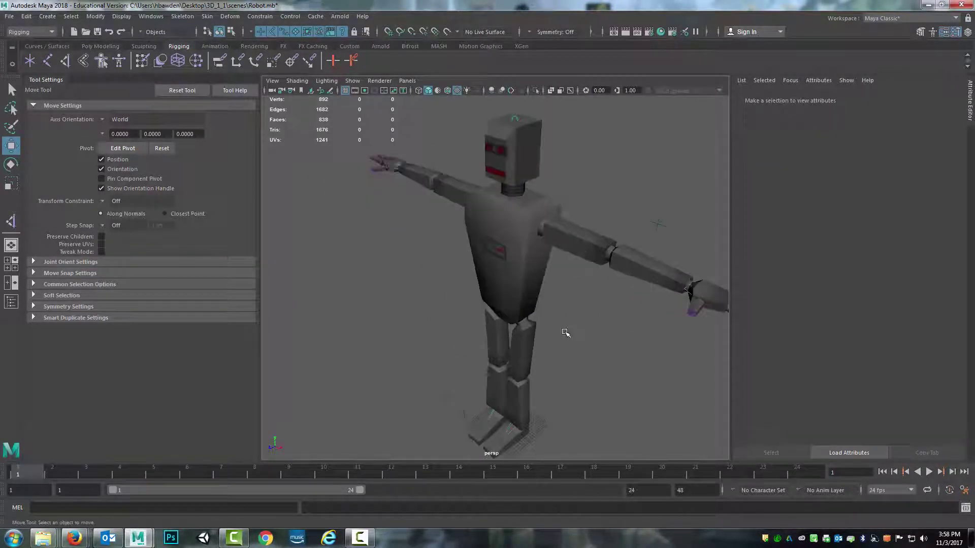
left_click_drag(573, 333, 531, 272, "alt")
middle_click_drag(531, 272, 535, 327, "alt")
scroll(538, 329, "down", 4)
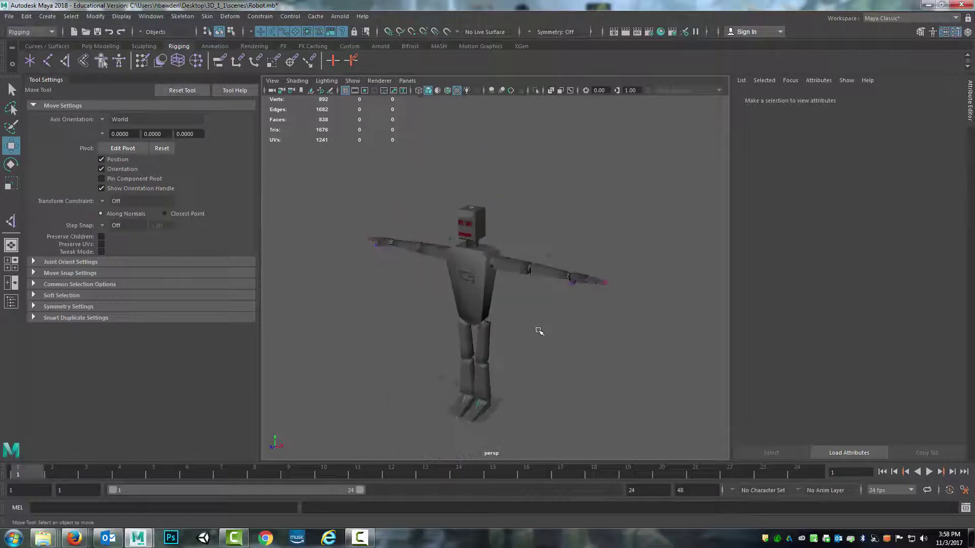
scroll(543, 320, "up", 5)
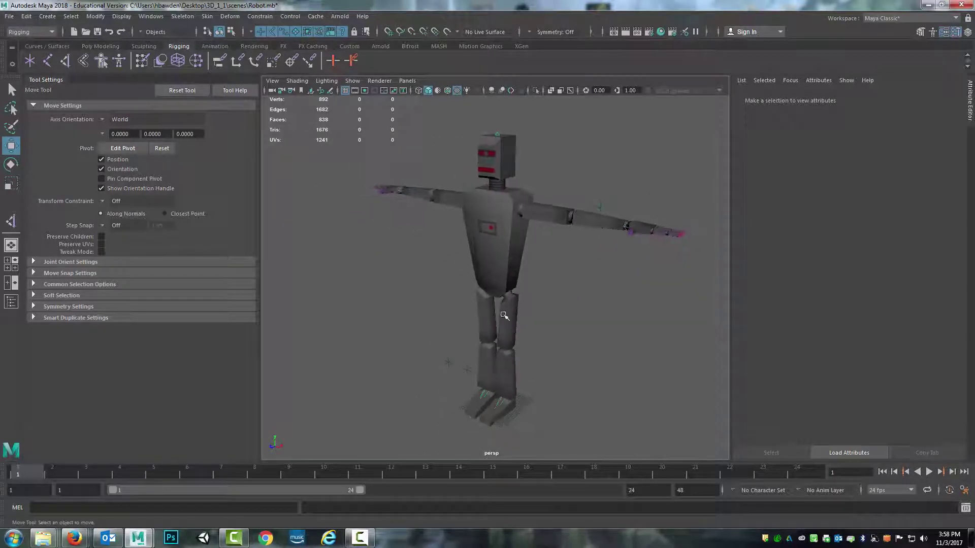
- Switch to Firefox to view the Amazon page for the book Rig it Right! Maya Animation Rigging Concepts, and return to Maya
mouse_move(74, 539)
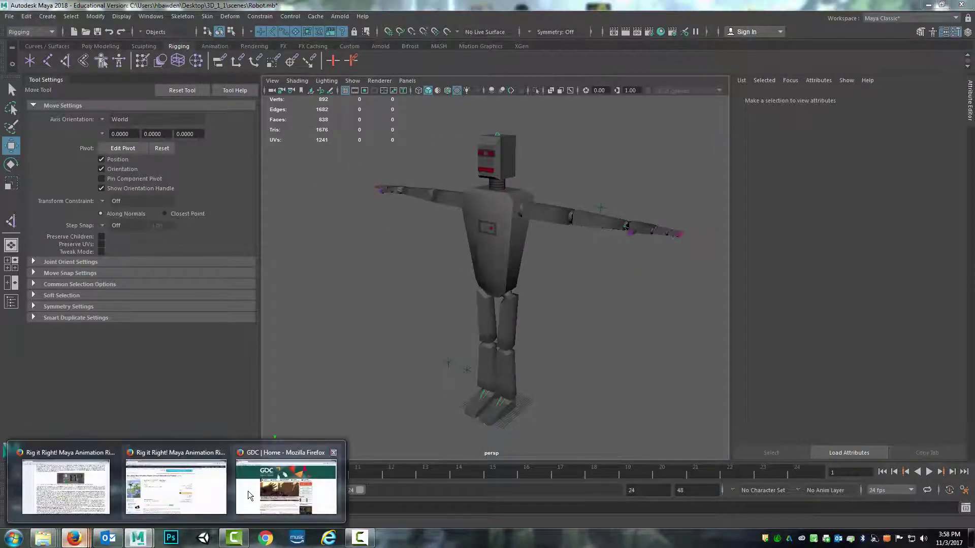
left_click(174, 491)
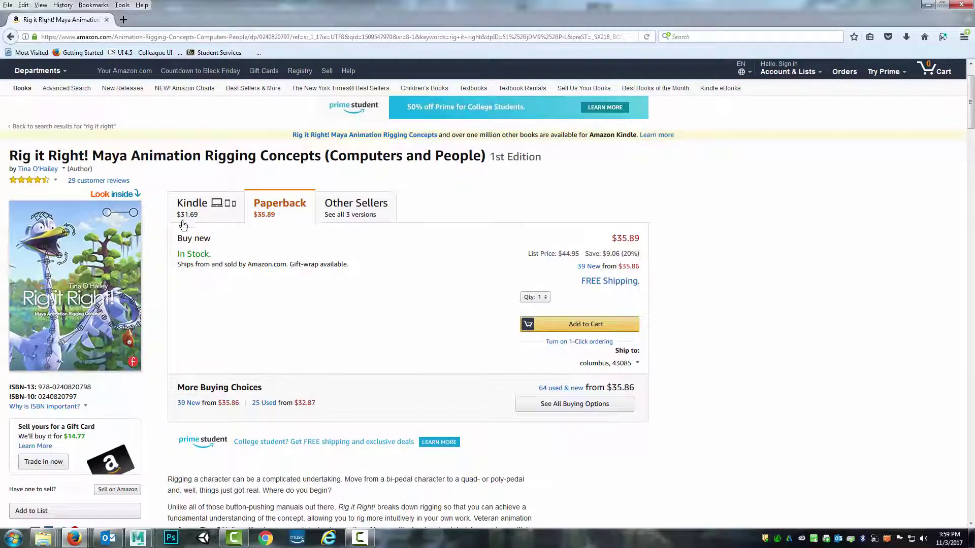
left_click(929, 4)
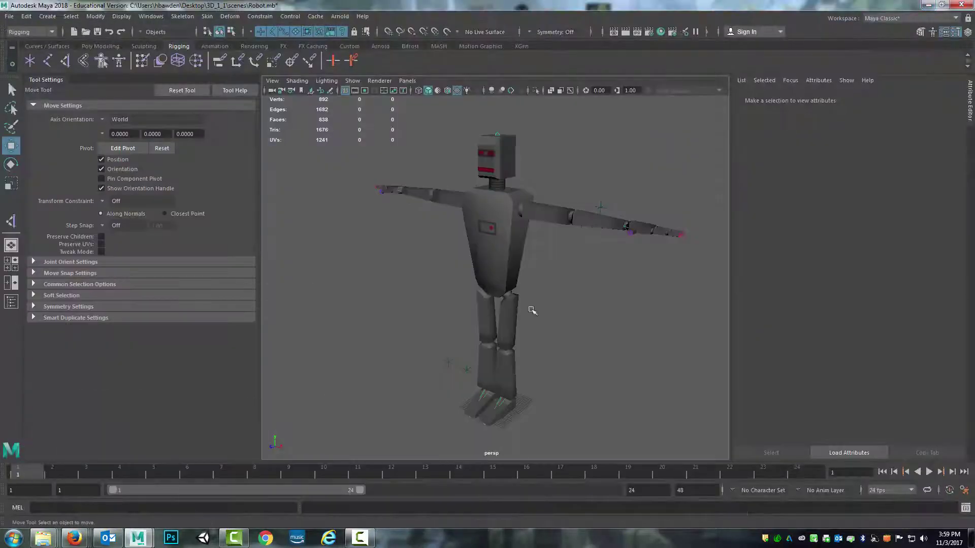
scroll(468, 283, "up", 2)
scroll(465, 274, "down", 5)
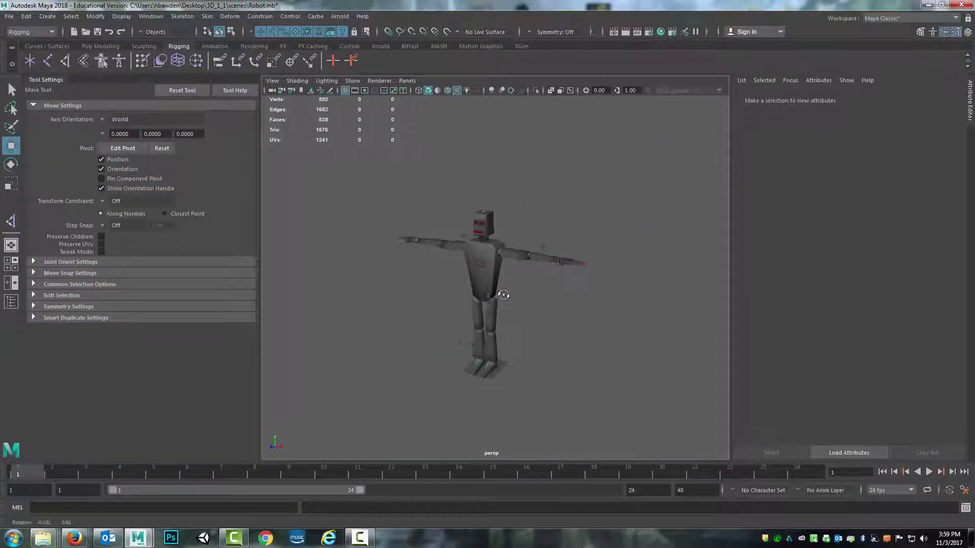
mouse_move(424, 275)
left_mouse_down("alt")
mouse_move(446, 271)
mouse_move(492, 306)
left_mouse_up("alt")
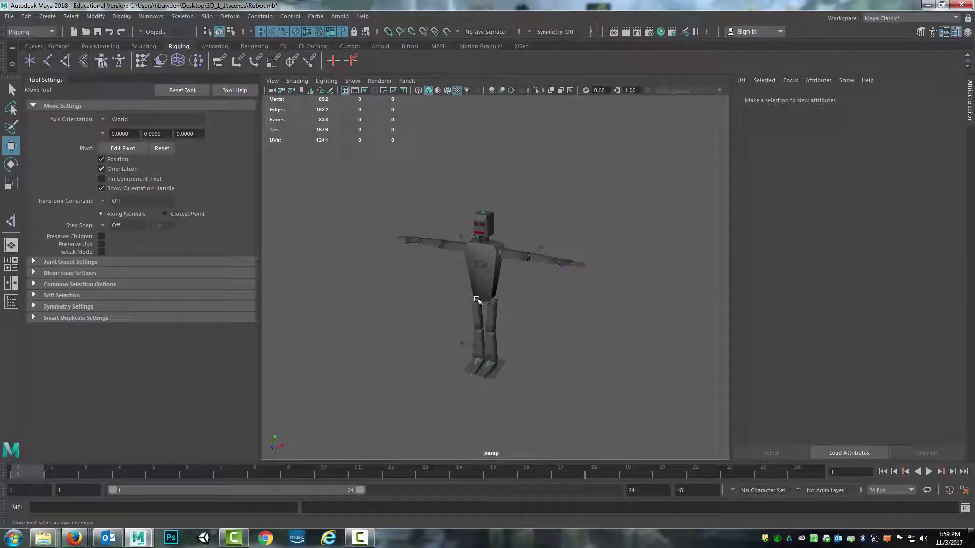
scroll(513, 305, "up", 2)
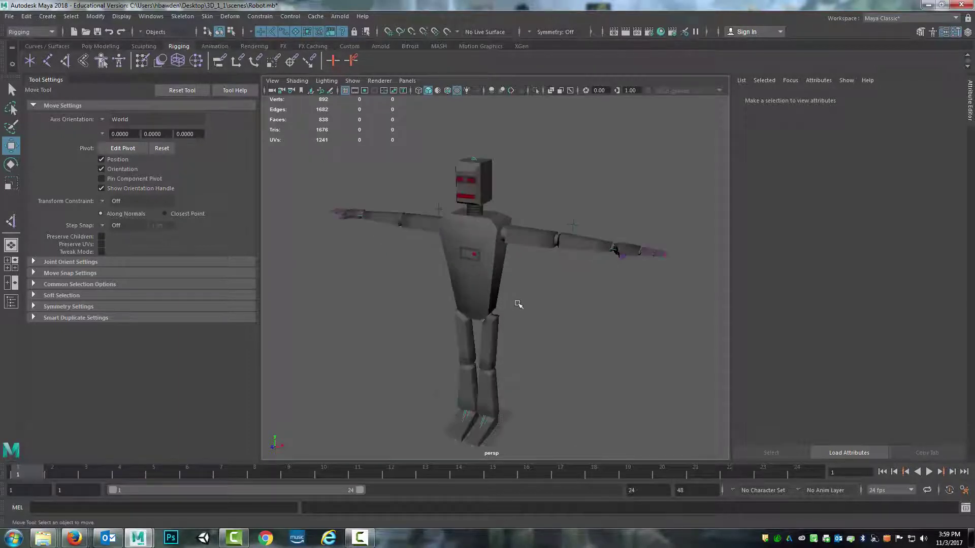
middle_click_drag(528, 275, 530, 270, "alt")
scroll(530, 271, "down", 1)
left_click_drag(531, 274, 443, 305, "alt")
mouse_move(570, 278)
left_mouse_down("alt")
mouse_move(547, 266)
mouse_move(557, 261)
mouse_move(553, 280)
mouse_move(575, 283)
mouse_move(568, 287)
left_mouse_up("alt")
scroll(558, 277, "up", 5)
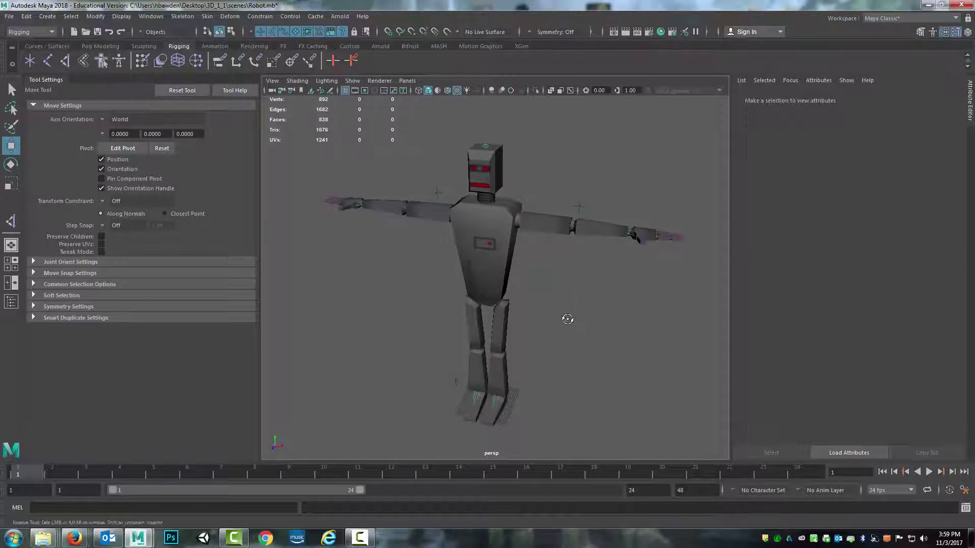
left_click_drag(562, 318, 548, 312, "alt")
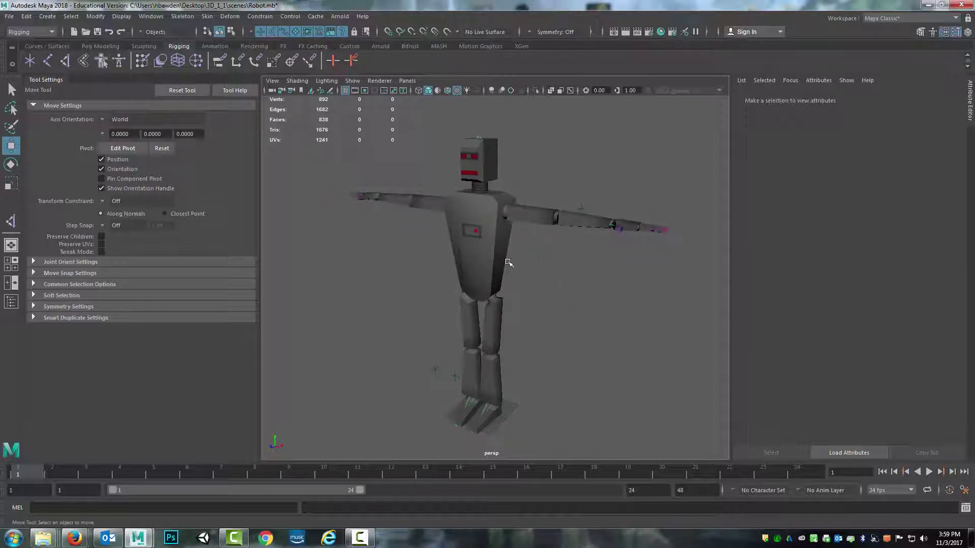